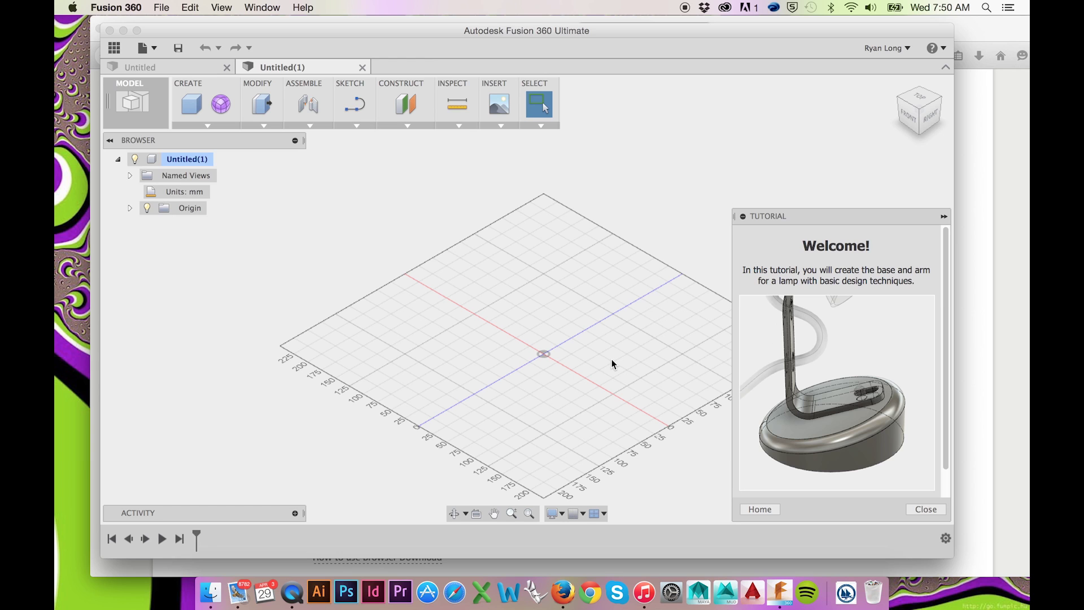
- Start the lamp tutorial's first step after briefly collapsing and restoring its panel
scroll(612, 359, up, 3)
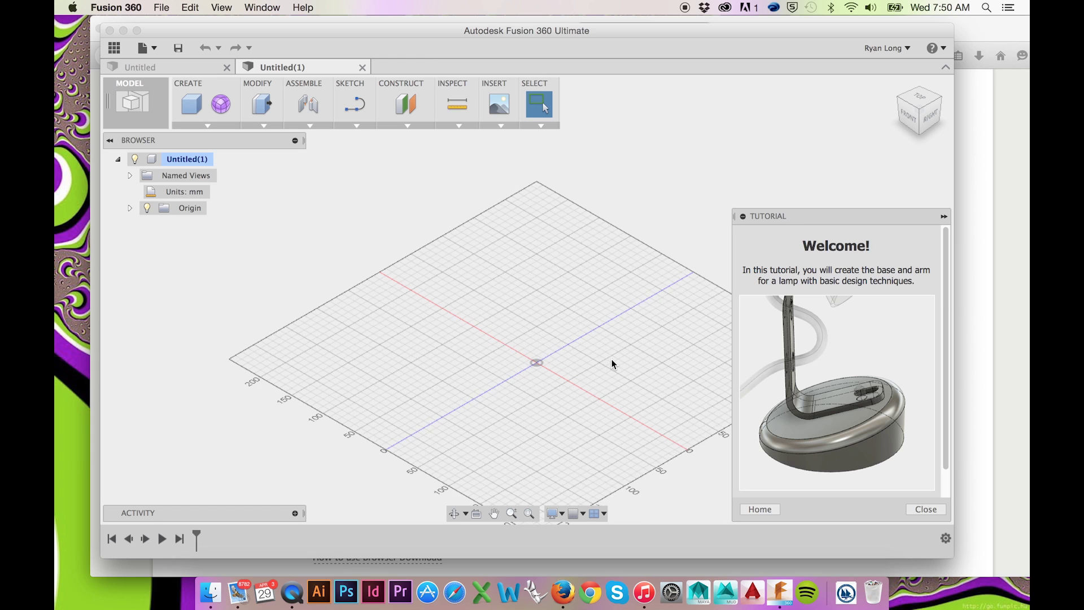
click(943, 216)
click(944, 220)
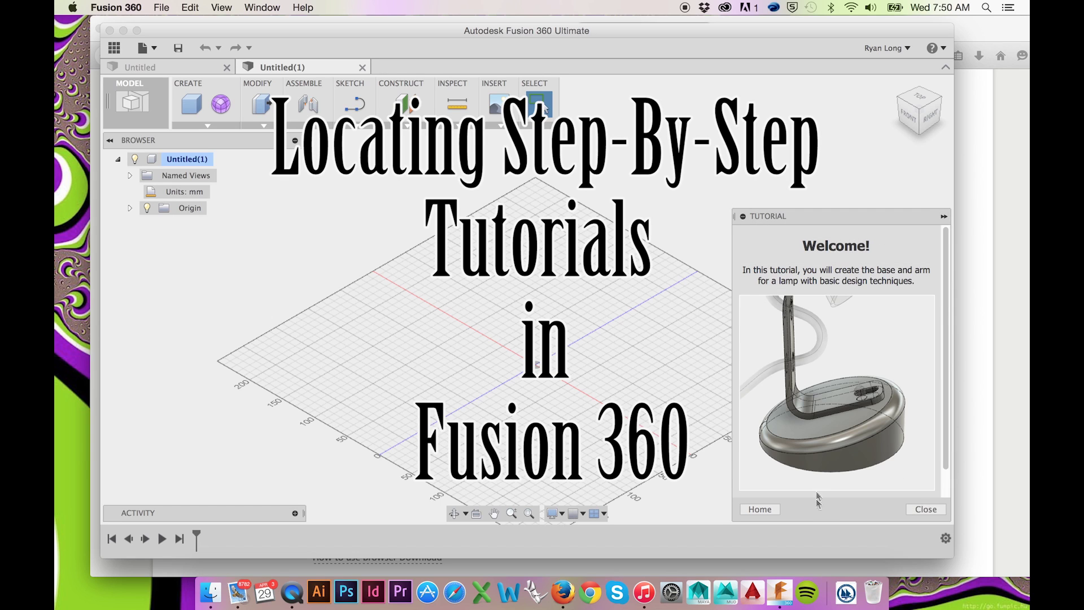
scroll(886, 435, down, 2)
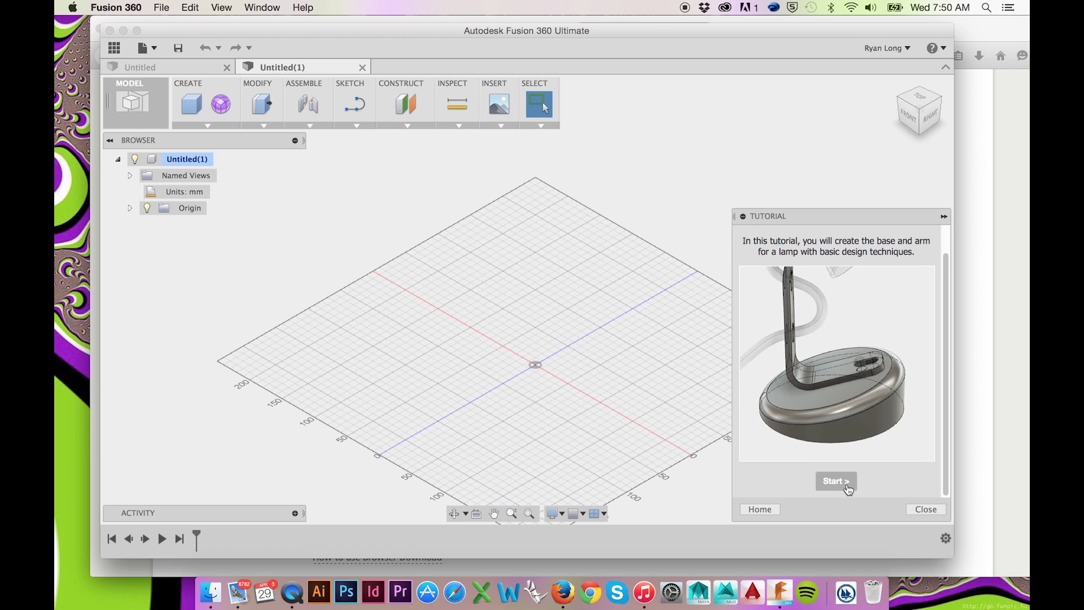
click(836, 489)
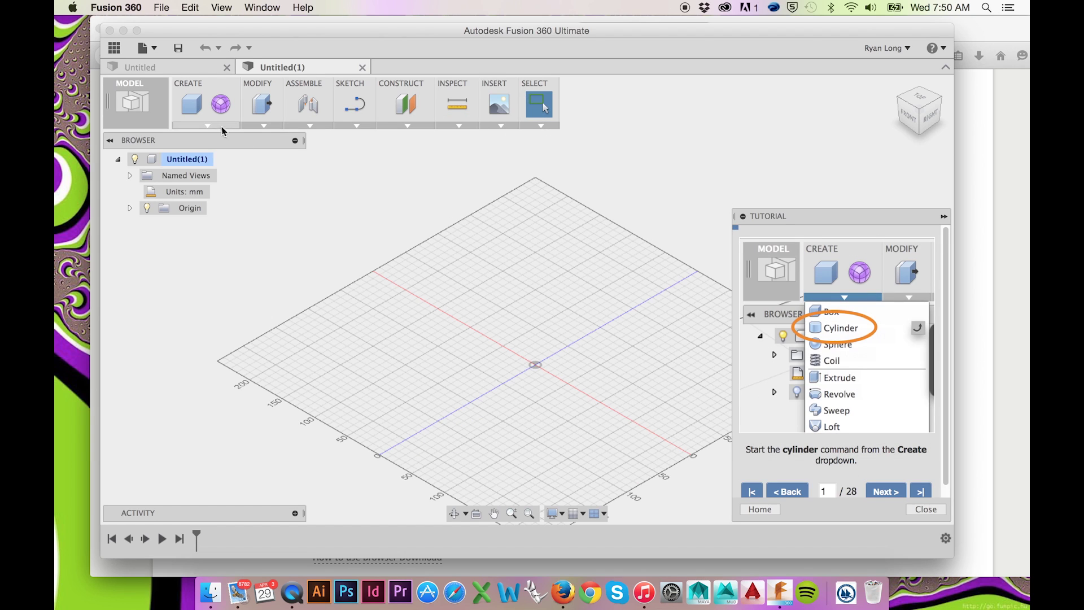
- Create a cylinder on the bottom plane at the origin, 260 mm diameter and 30 mm tall
click(221, 126)
click(206, 153)
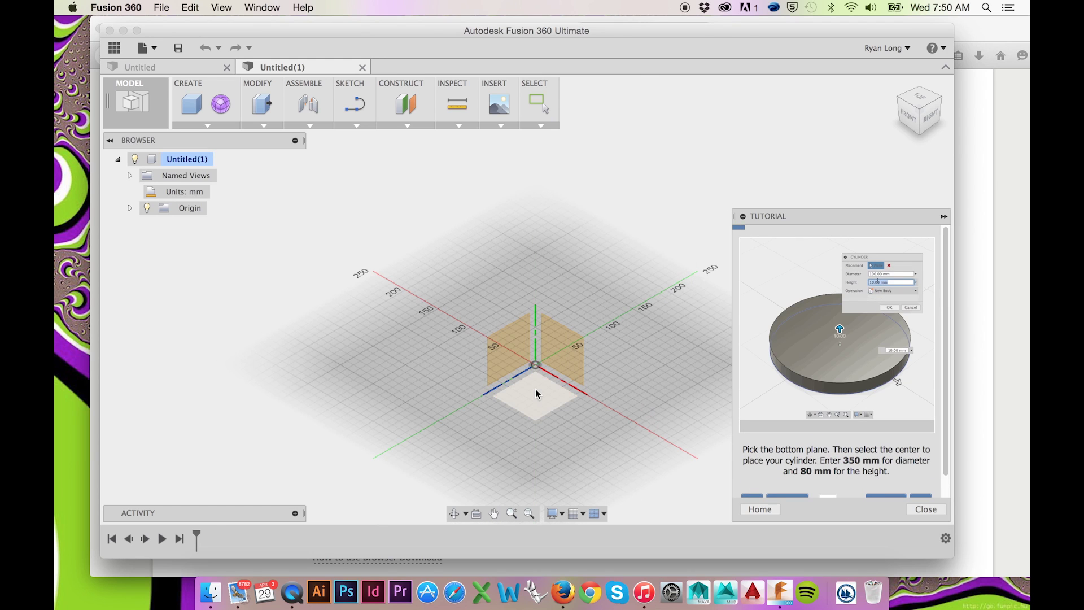
click(537, 388)
click(535, 365)
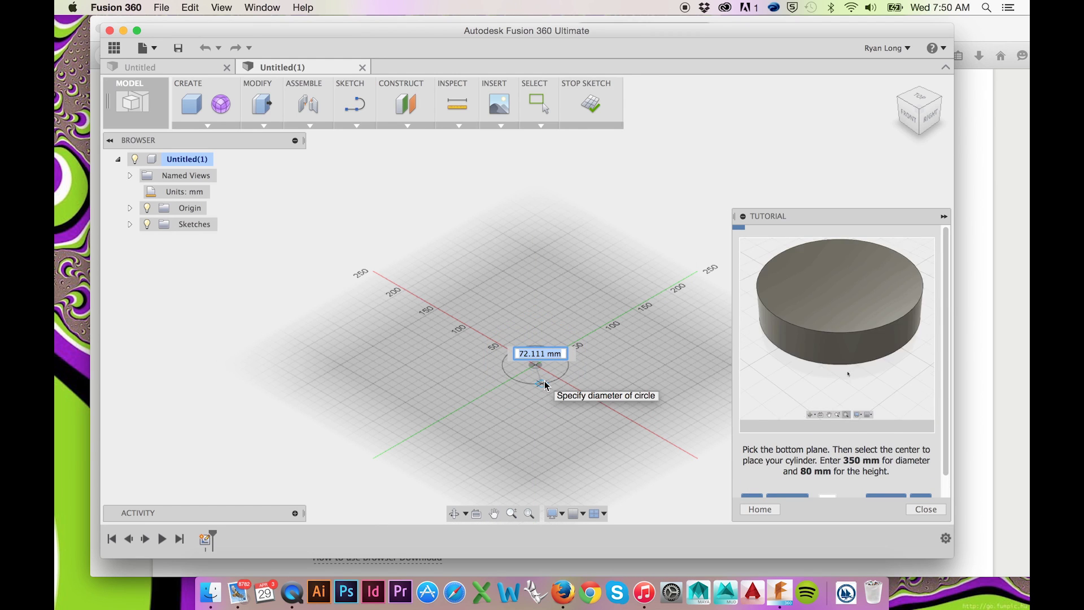
click(586, 429)
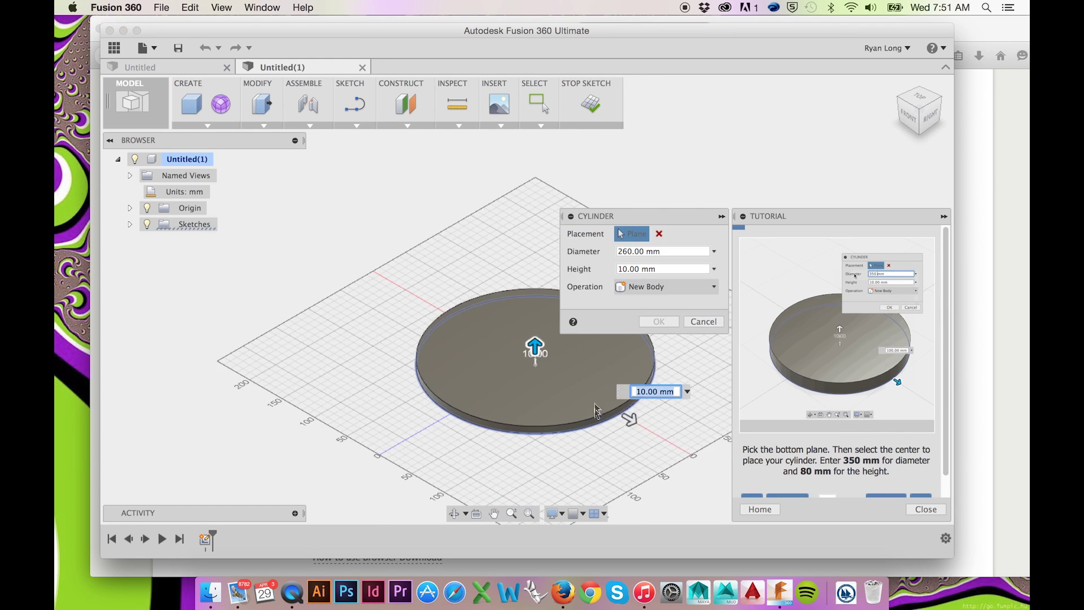
drag(536, 348, 537, 333)
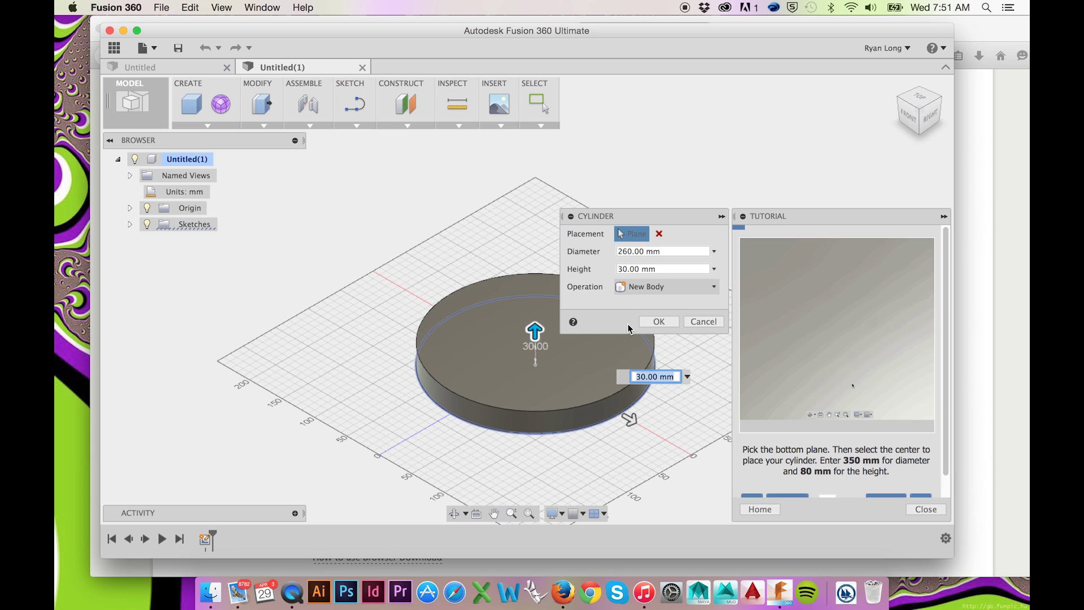
click(666, 322)
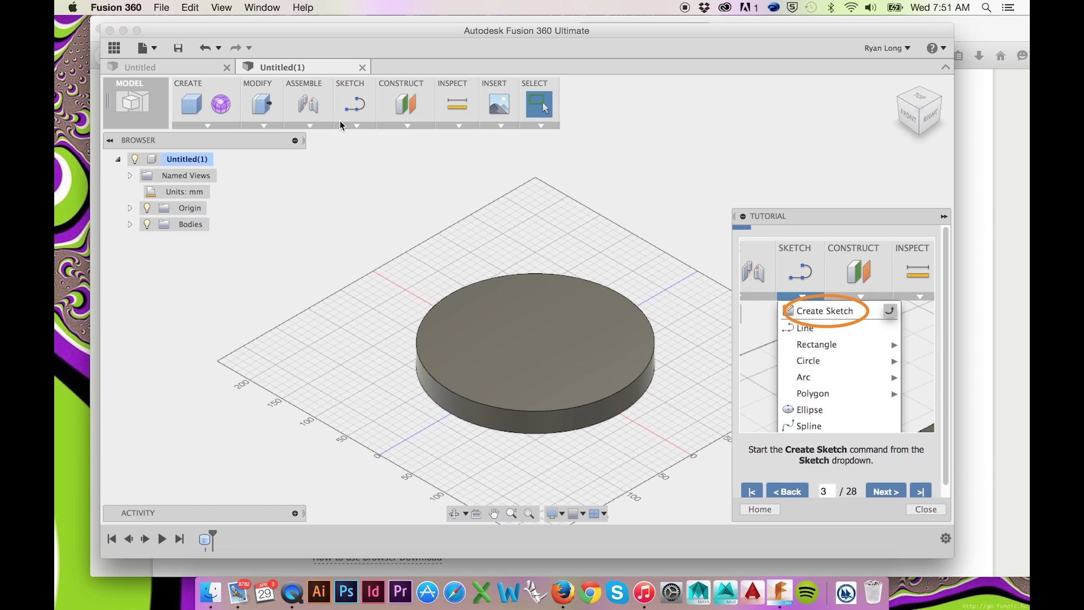
- Create a sketch on the vertical WorkPlane and project the base cylinder's top edge into it
click(356, 126)
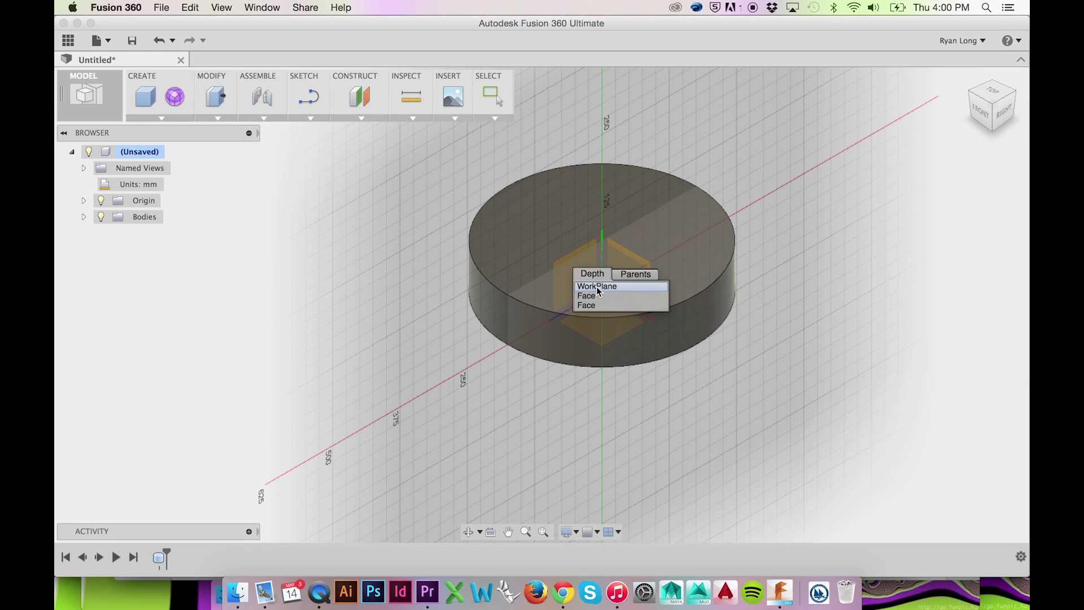
click(597, 288)
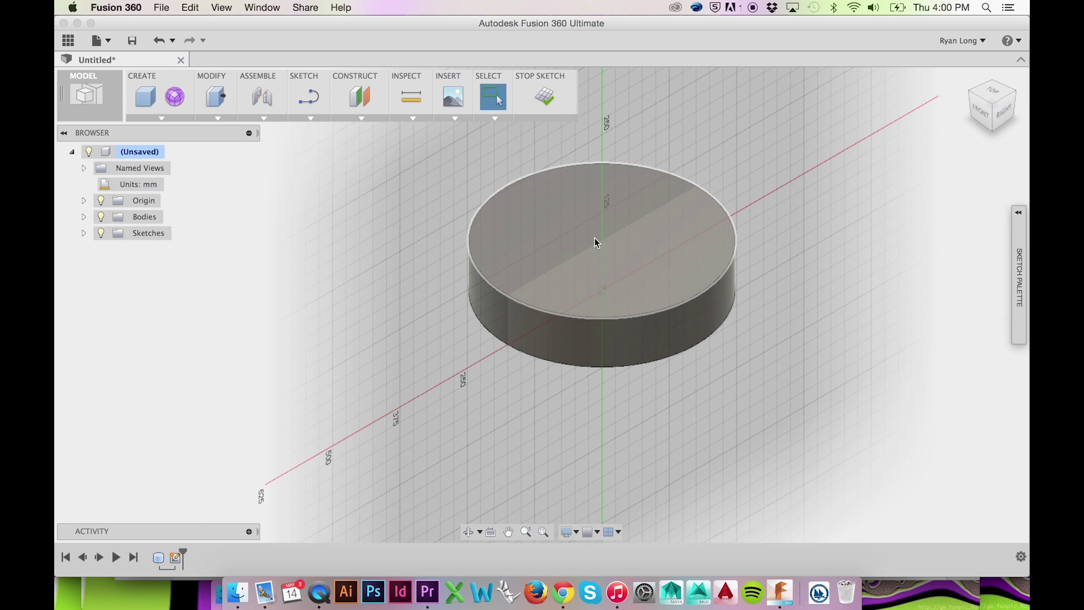
click(317, 117)
mouse_move(358, 419)
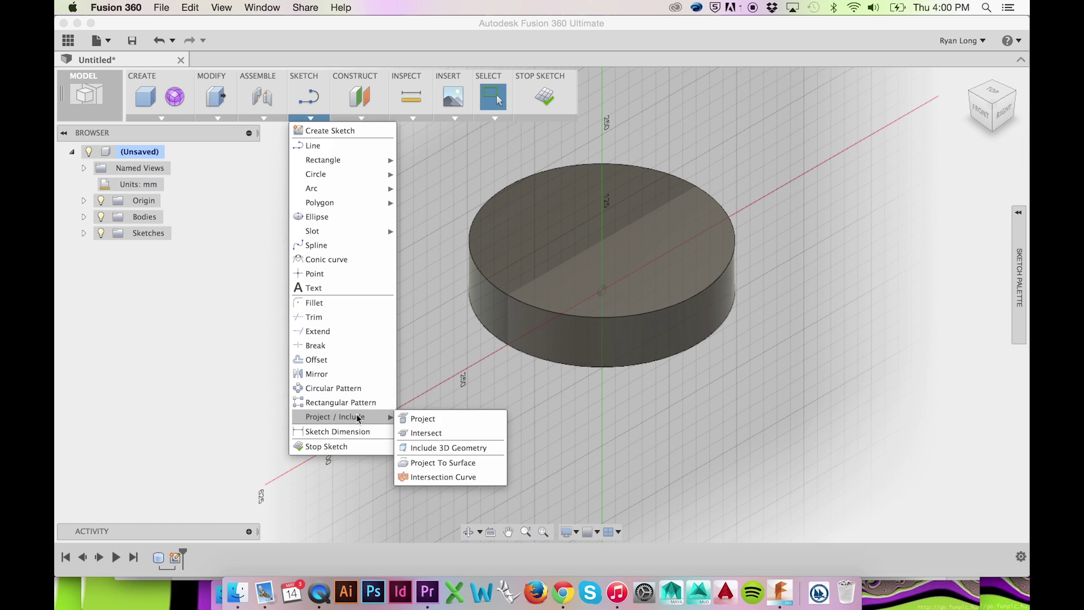
click(416, 420)
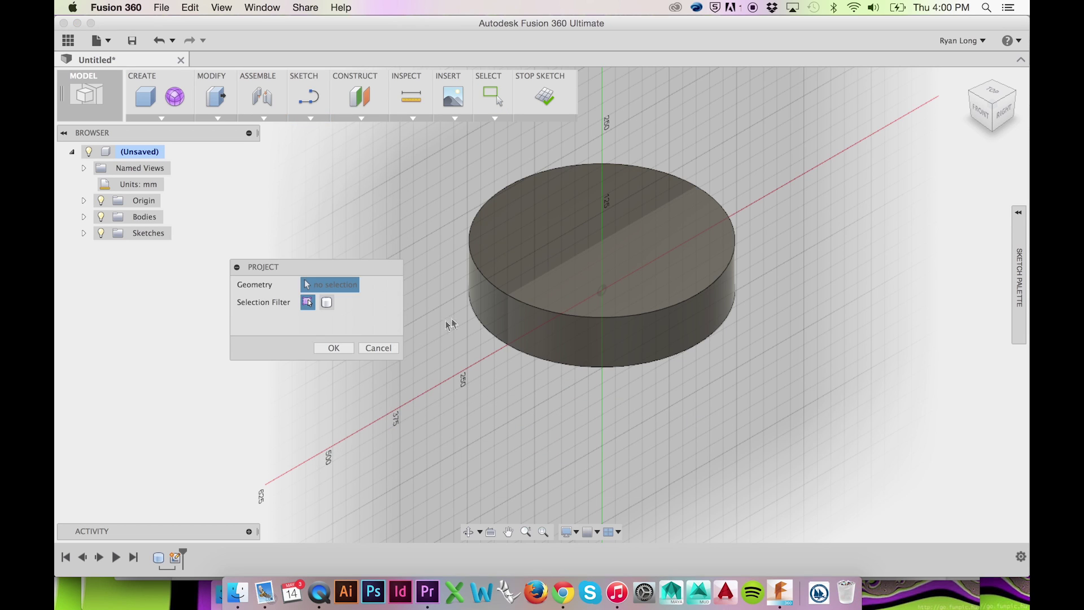
click(630, 319)
key(Return)
click(994, 110)
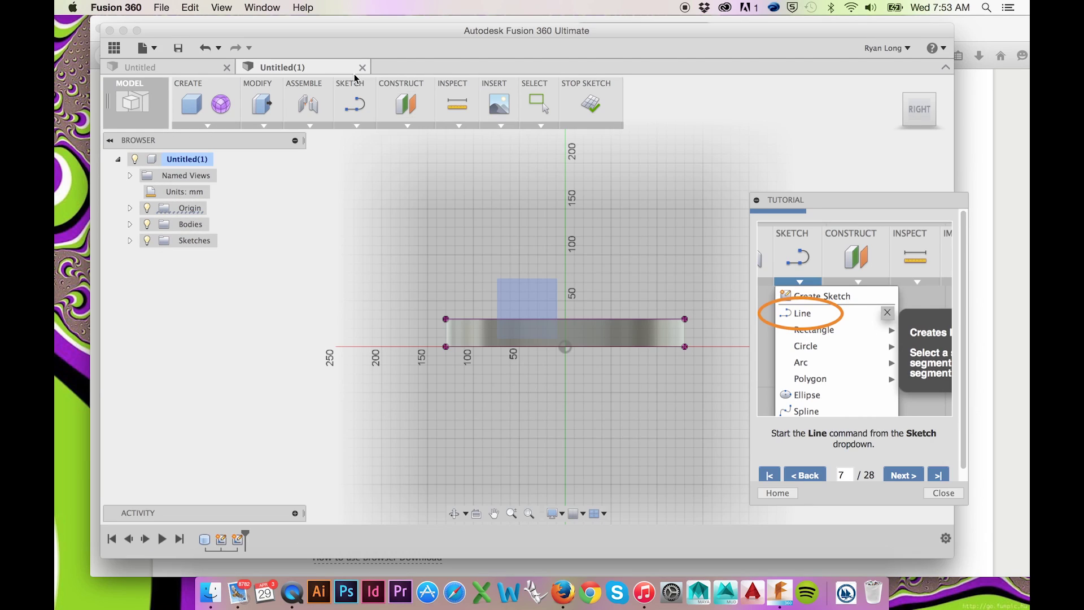
- Draw lines from the projected edge: a 350 mm upright, then a 120 mm line at 135°
click(362, 126)
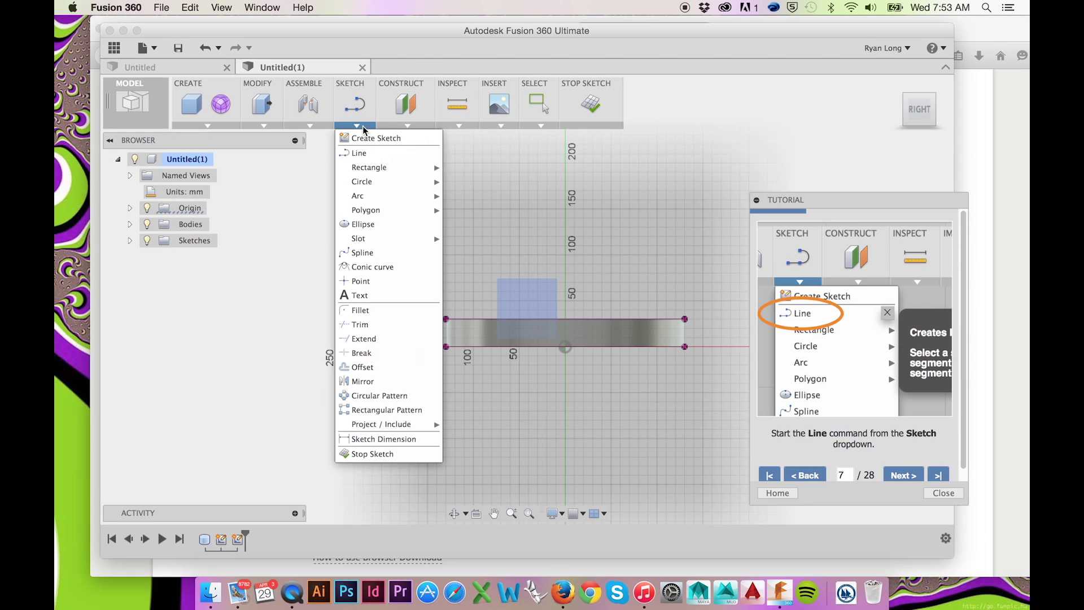
click(373, 159)
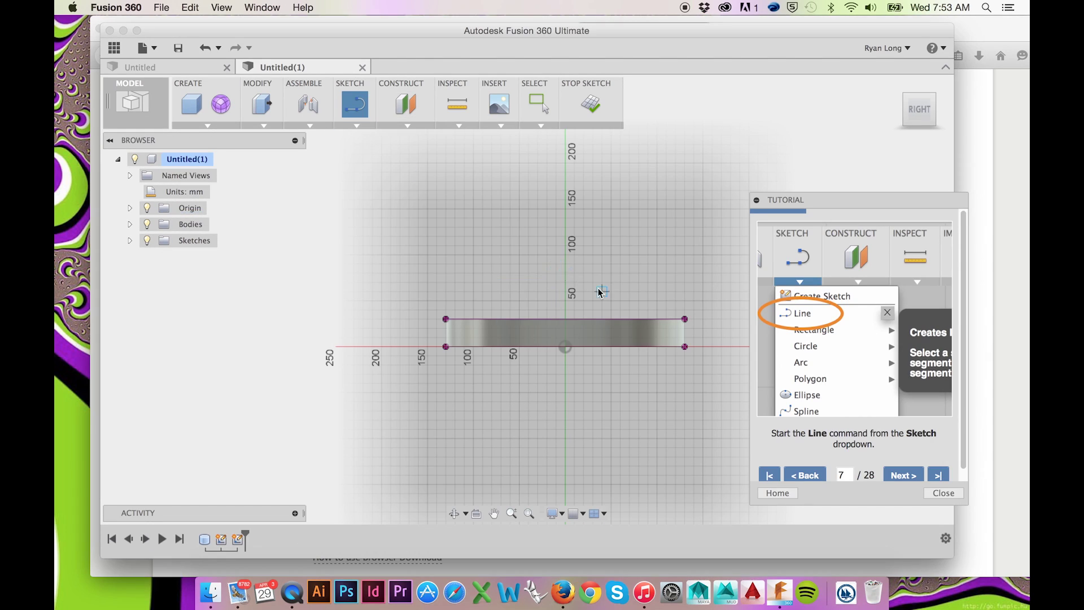
click(916, 476)
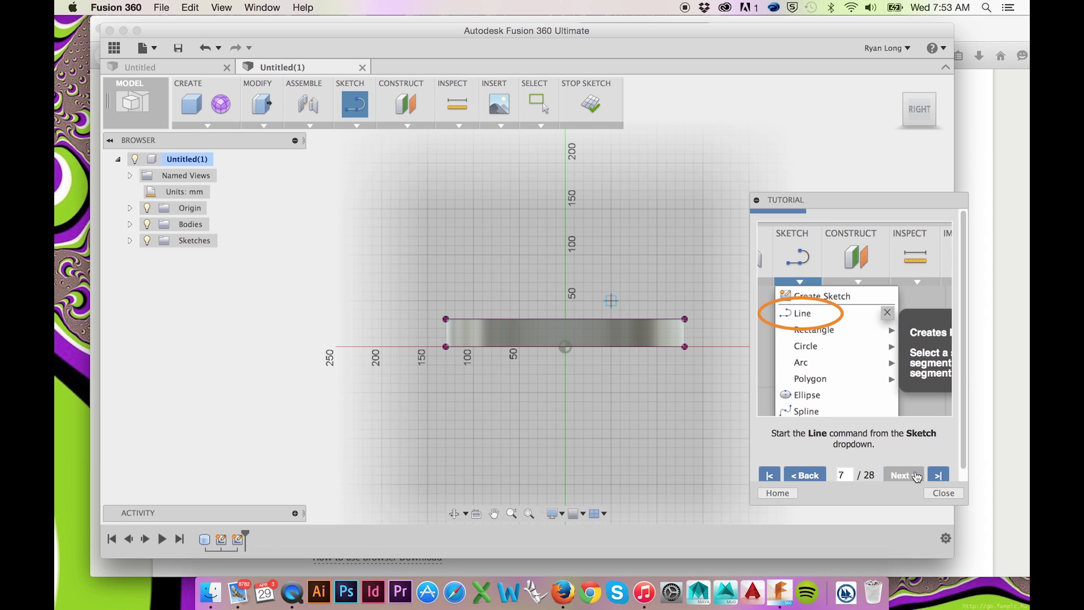
click(622, 319)
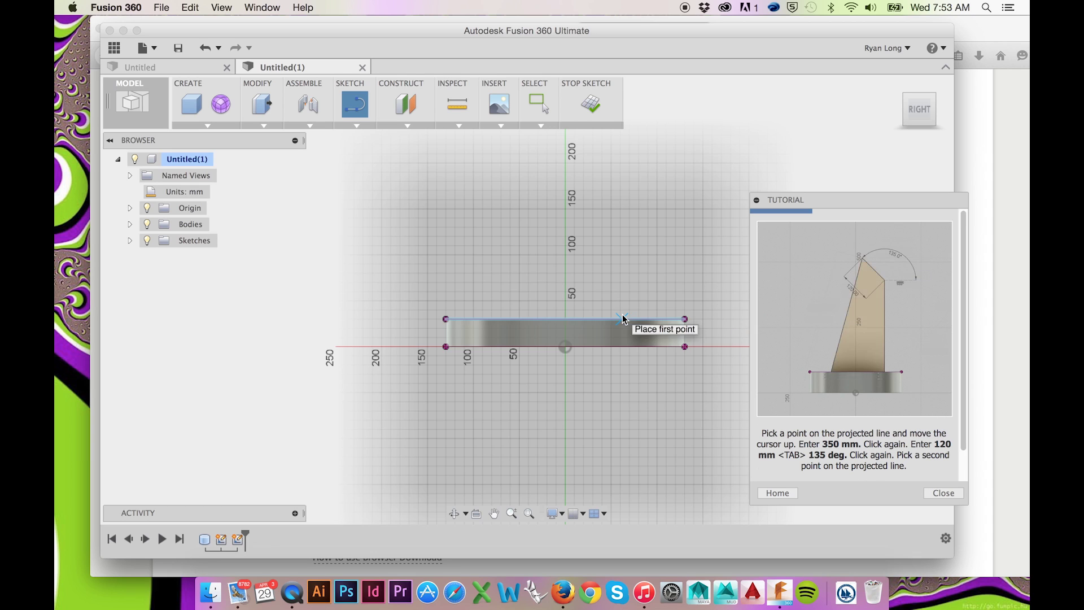
text(350)
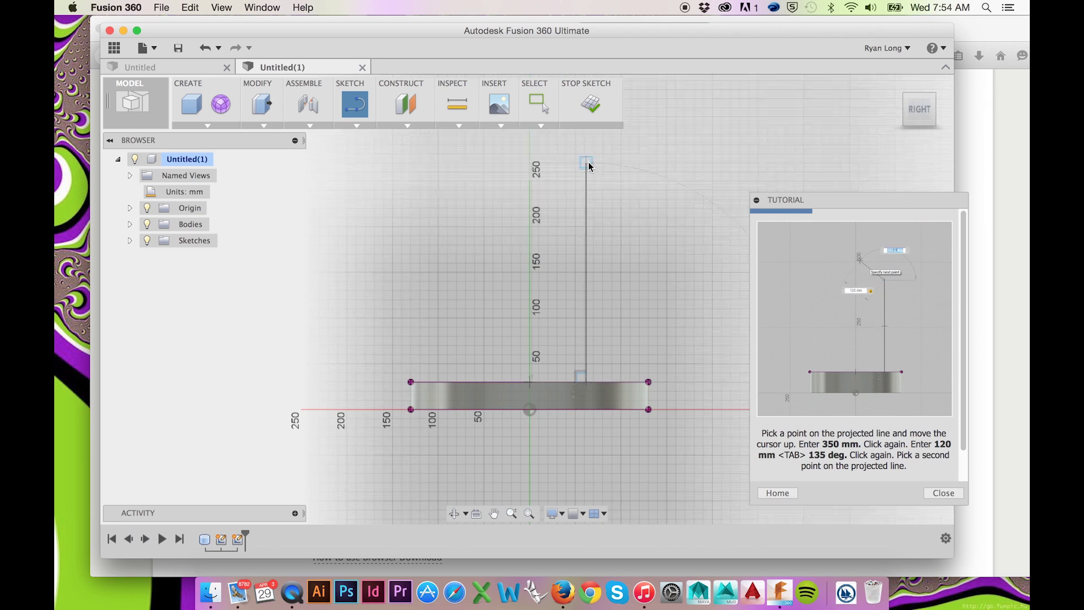
key(Return)
text(120)
key(Tab)
text(135)
key(Return)
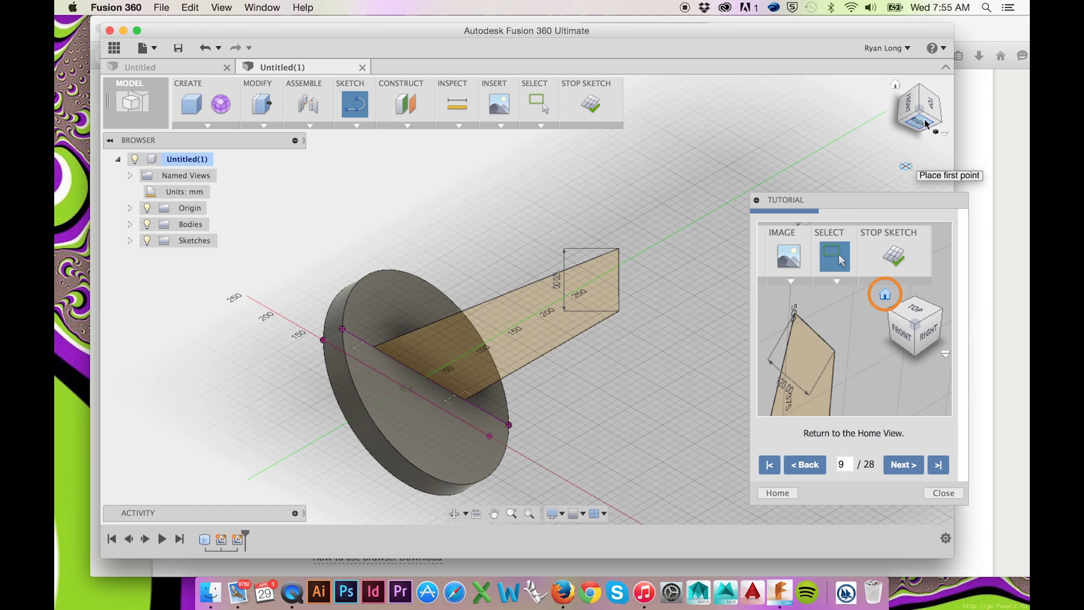
click(896, 86)
- Press Pull the arm profile 45 mm with Symmetric direction as a New Body
key(Escape)
click(906, 465)
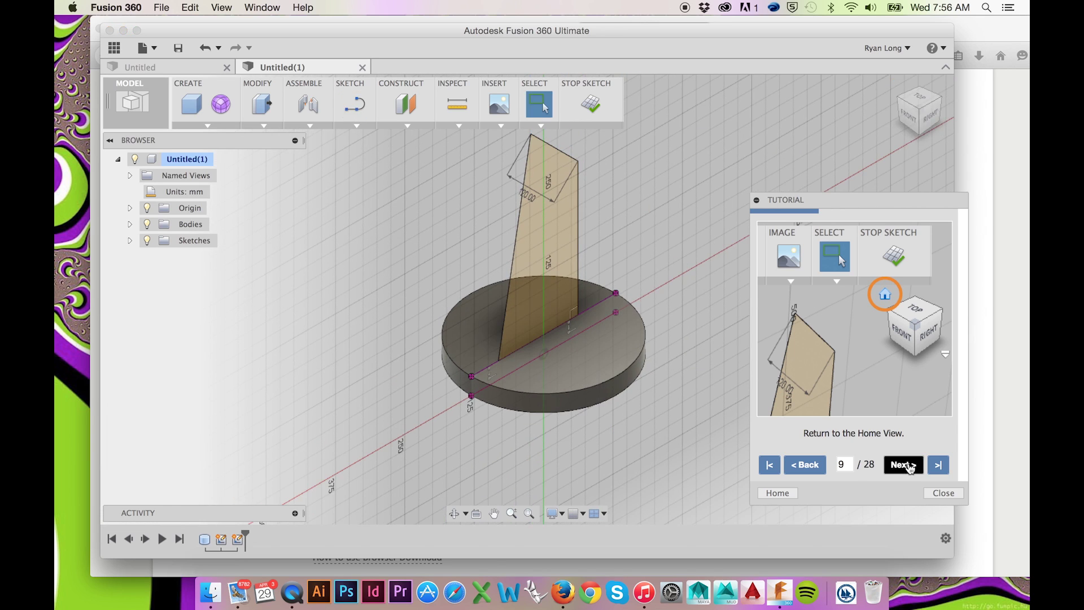
click(264, 125)
click(265, 137)
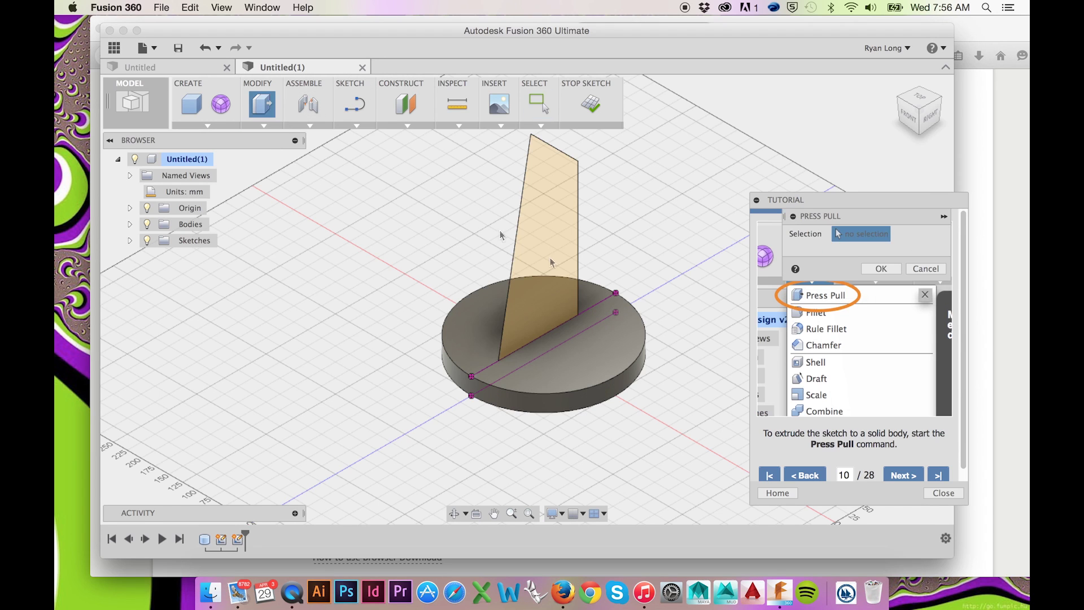
click(541, 238)
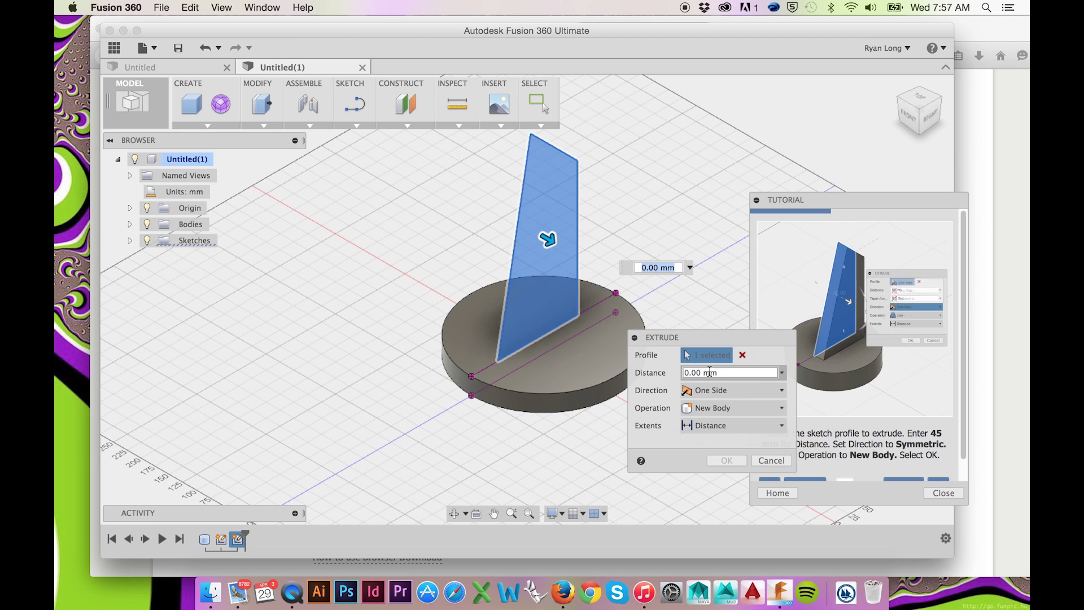
double_click(710, 372)
text(45)
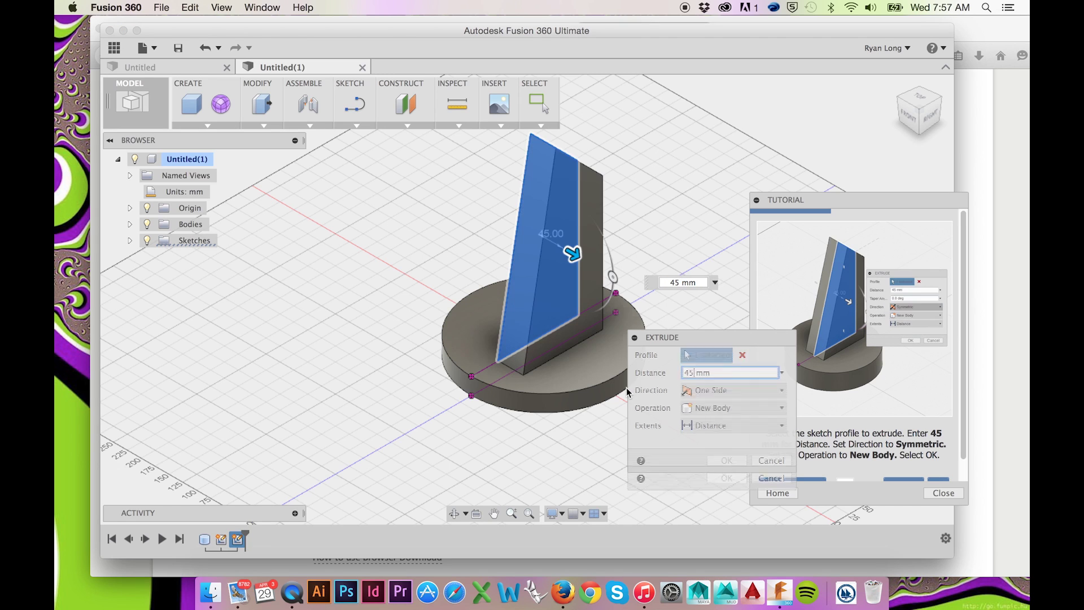
click(783, 408)
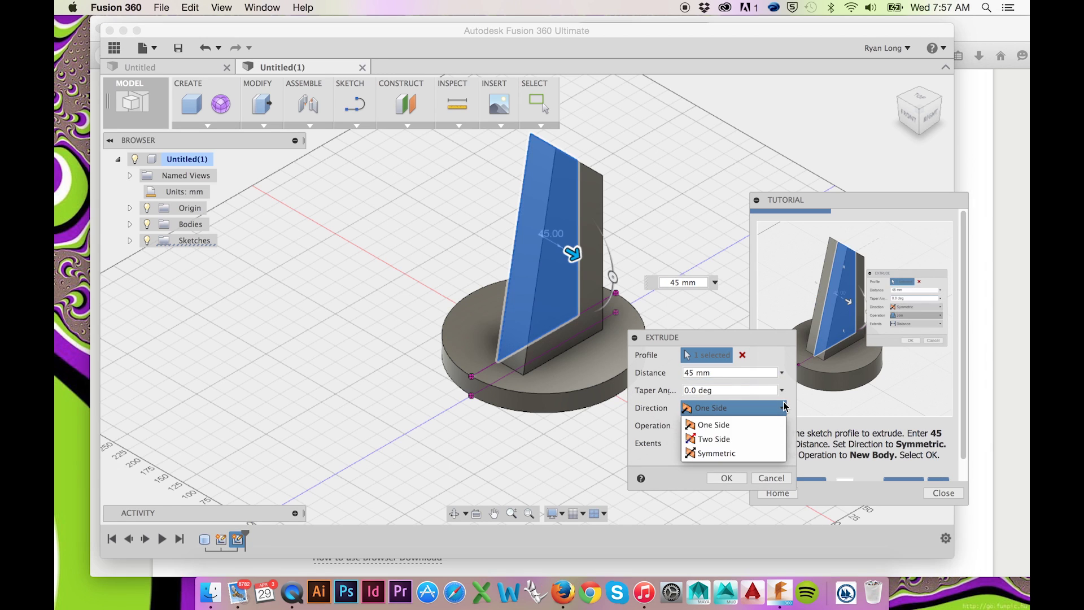
click(716, 453)
click(782, 426)
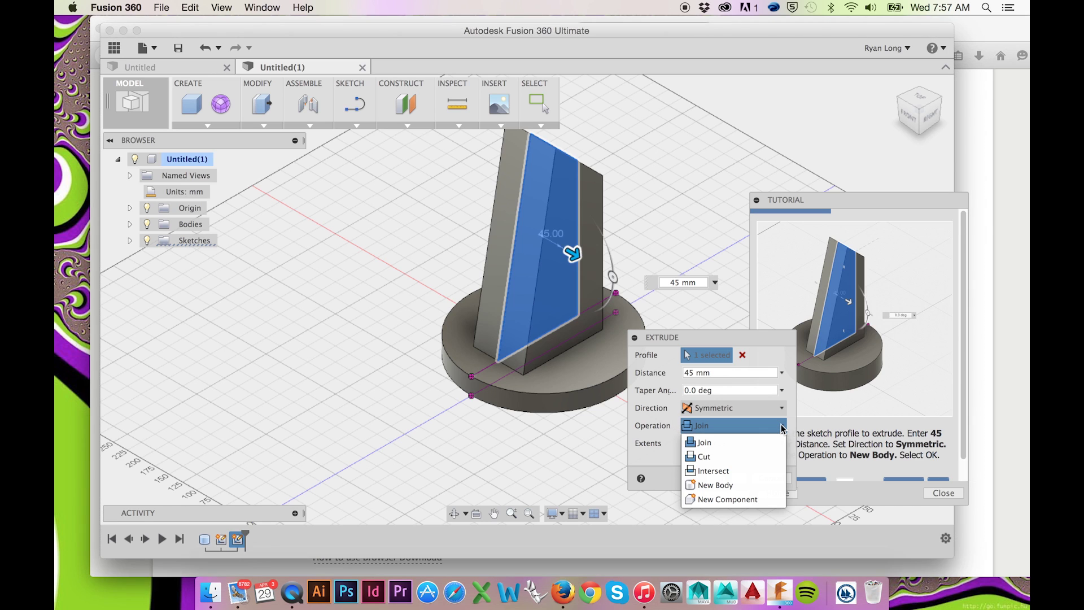
click(716, 486)
click(729, 480)
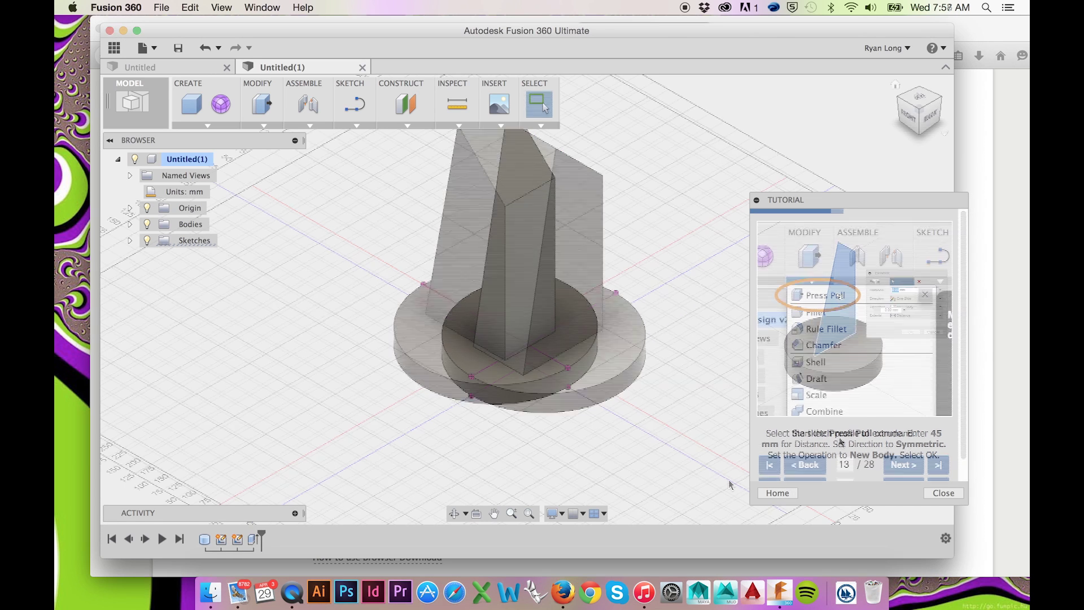
- Fillet the arm's lower edge where it meets the base with a 50 mm radius
click(269, 126)
click(272, 138)
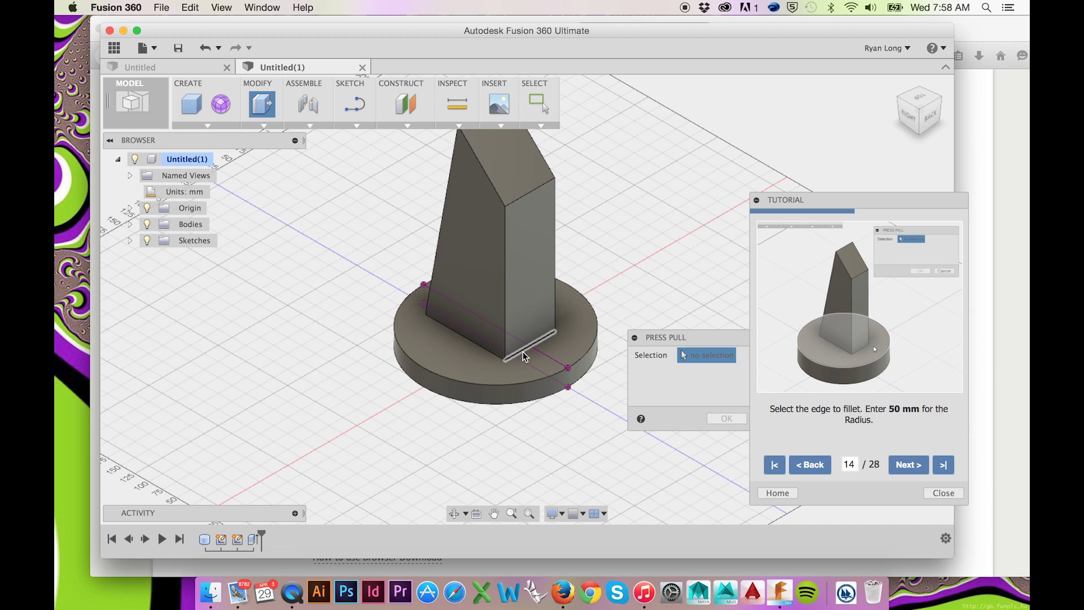
click(523, 352)
click(520, 346)
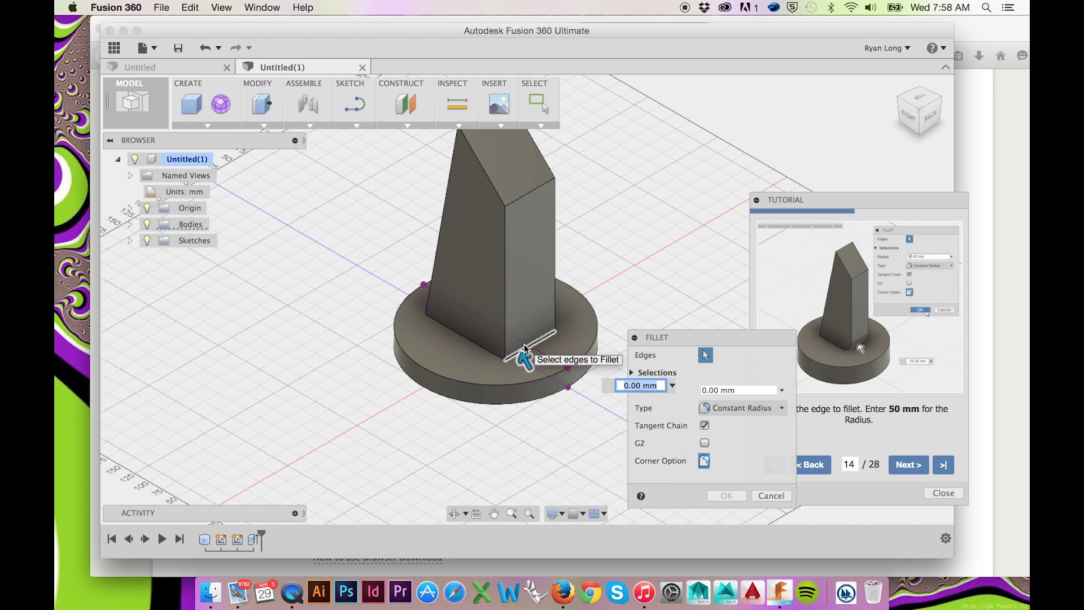
text(50)
key(Return)
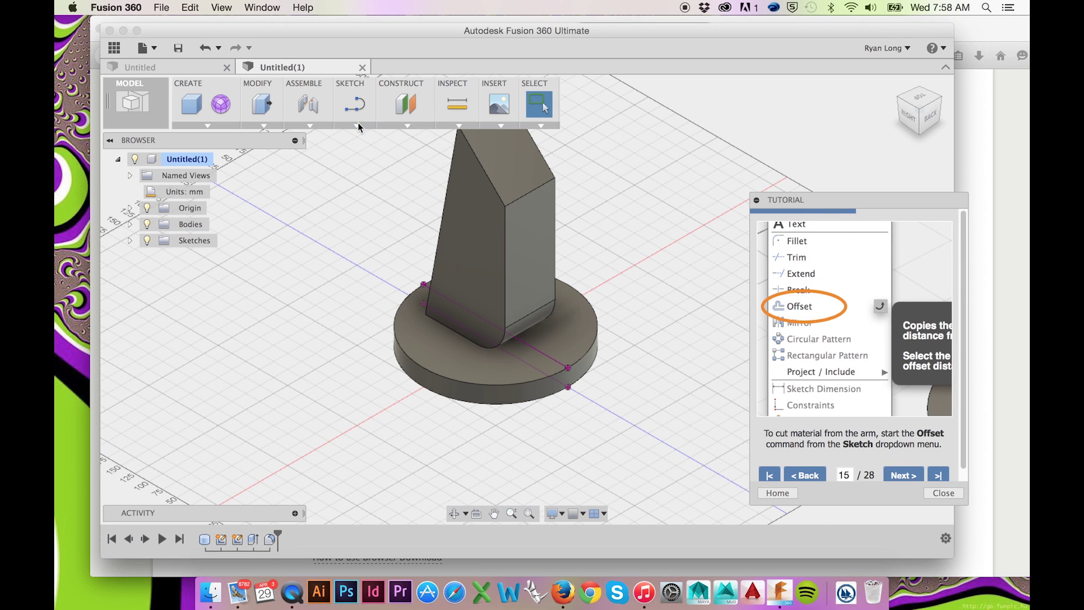
- Offset the arm's side-face outline inward and drag its long edge outside the arm
click(358, 123)
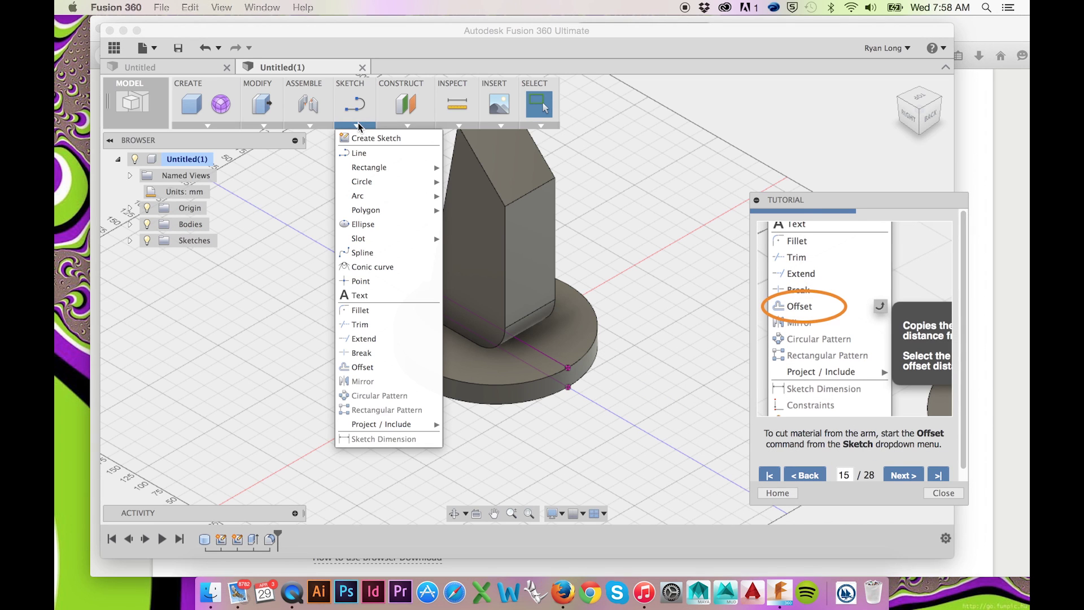
click(364, 367)
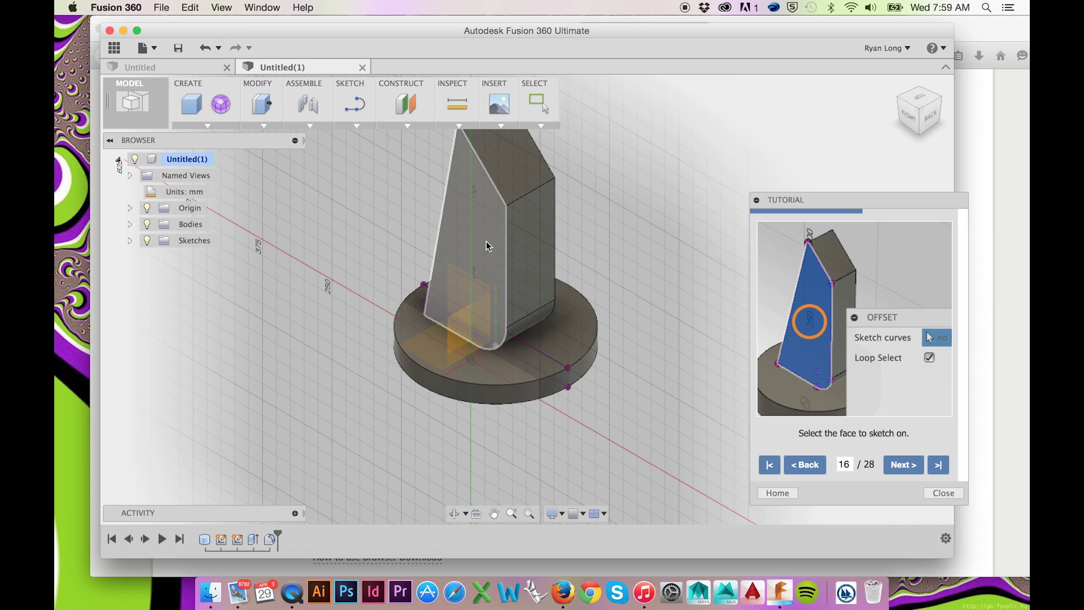
click(490, 247)
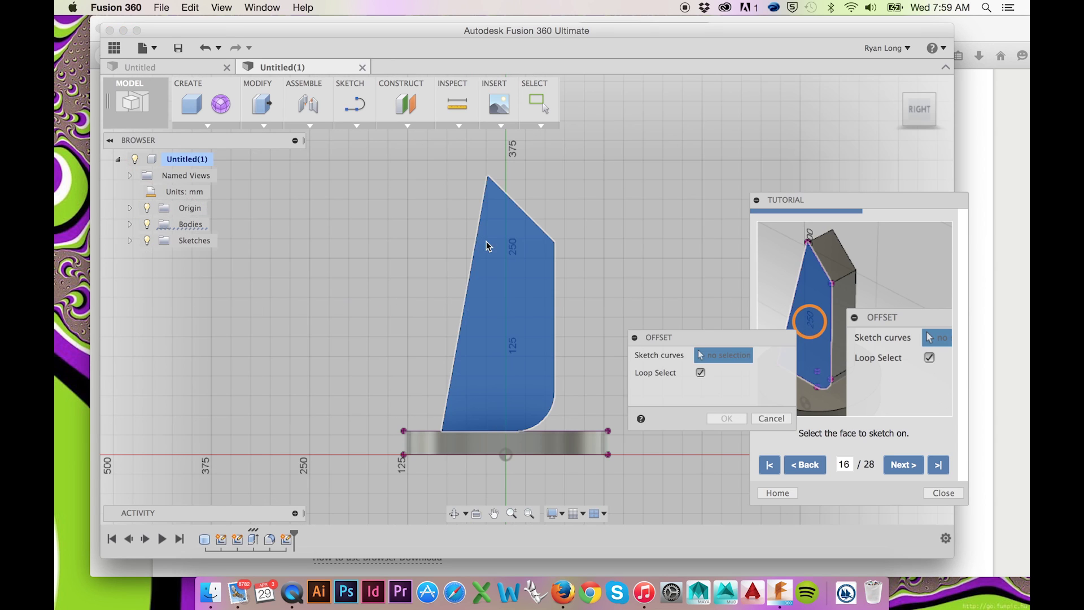
click(542, 232)
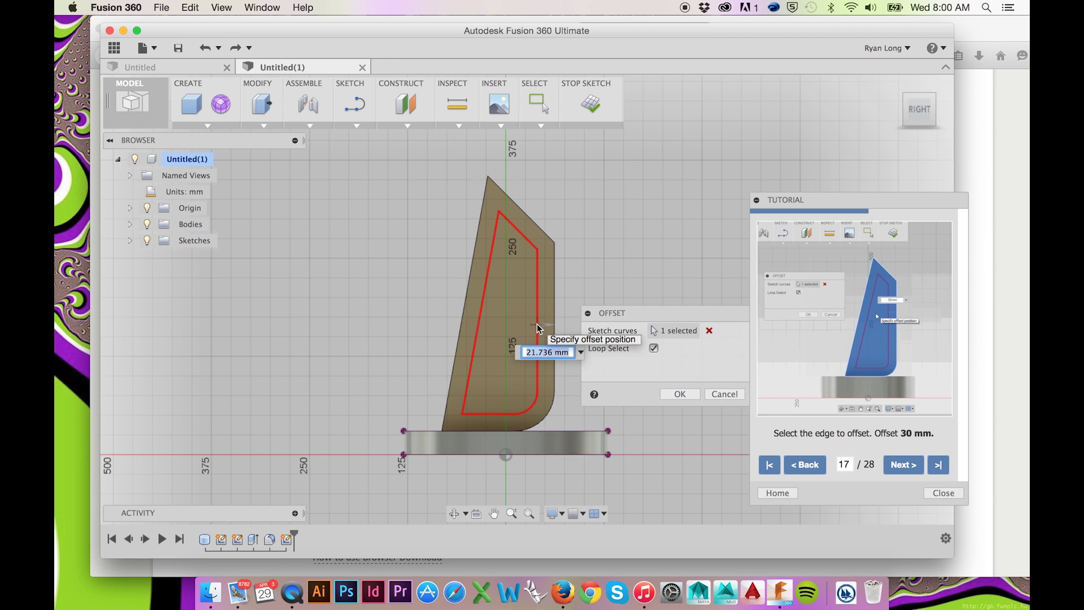
click(537, 328)
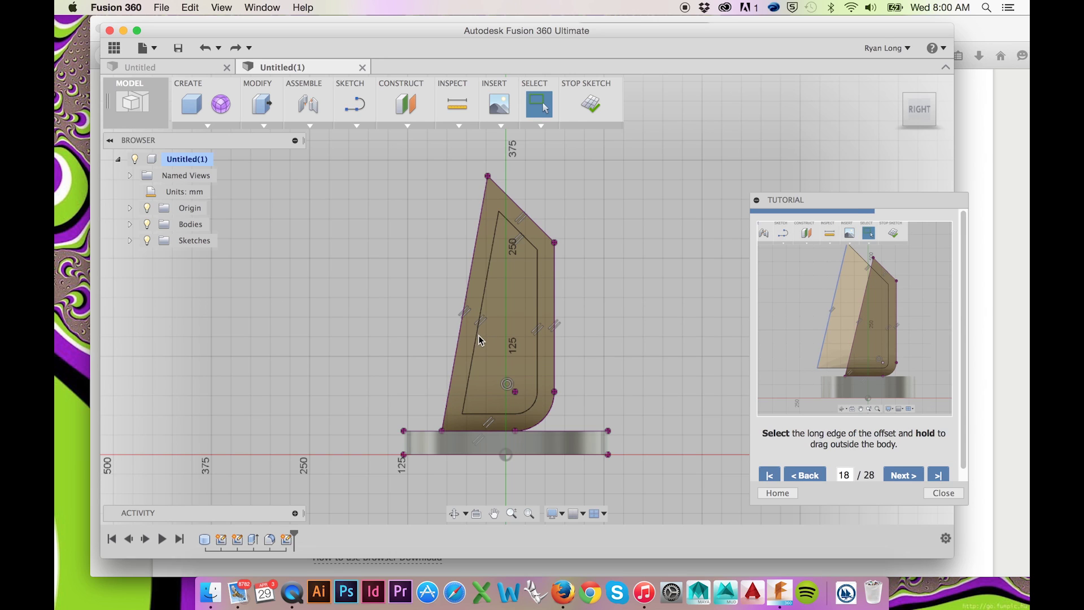
drag(479, 335, 415, 325)
- Press Pull the new offset profile through the arm as a -125 mm cut
click(261, 128)
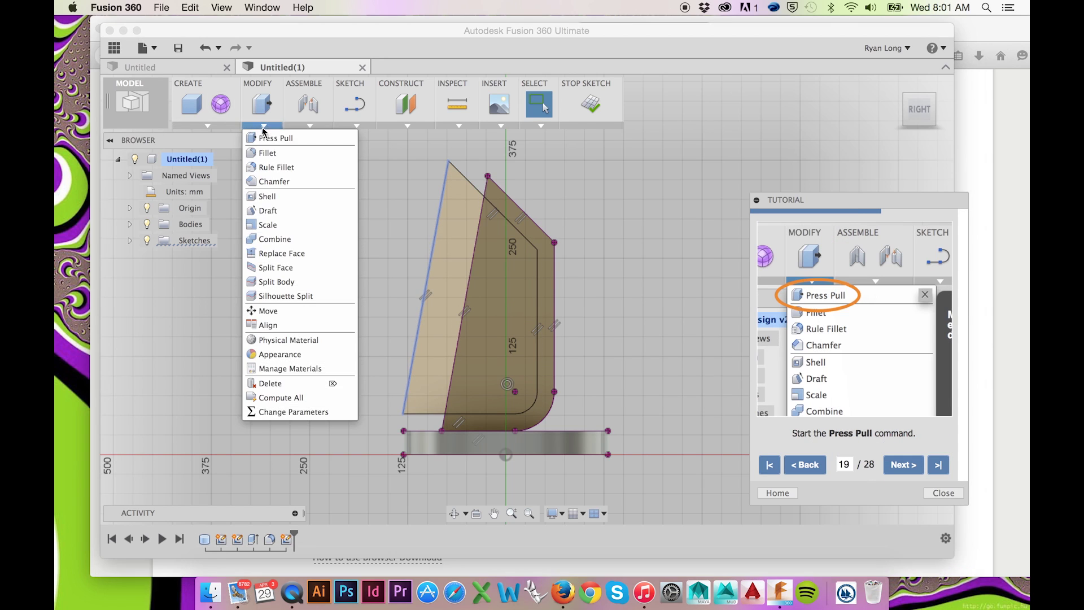
click(274, 138)
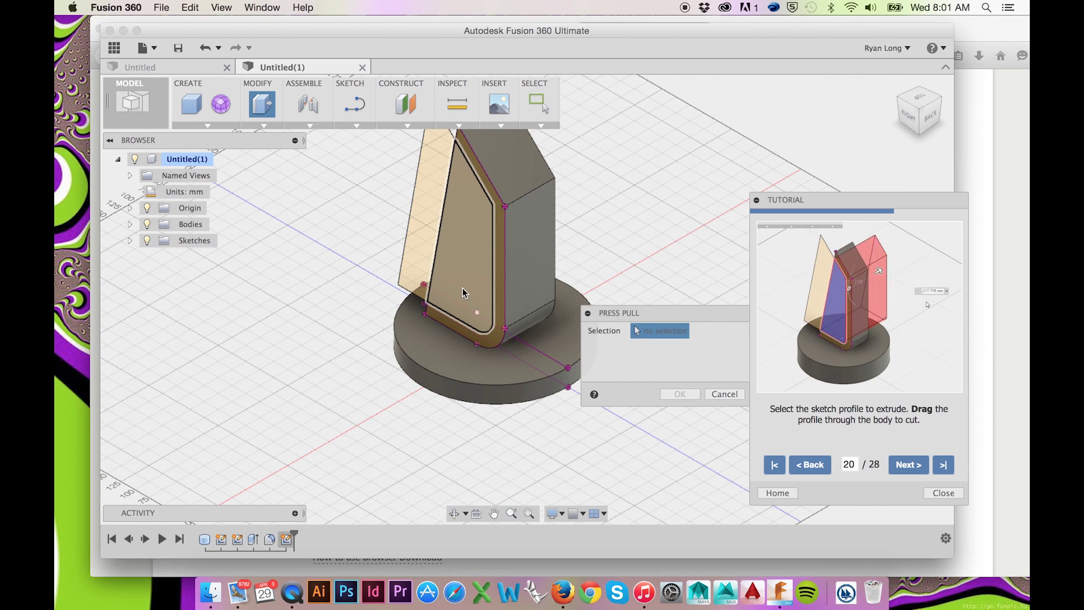
click(463, 287)
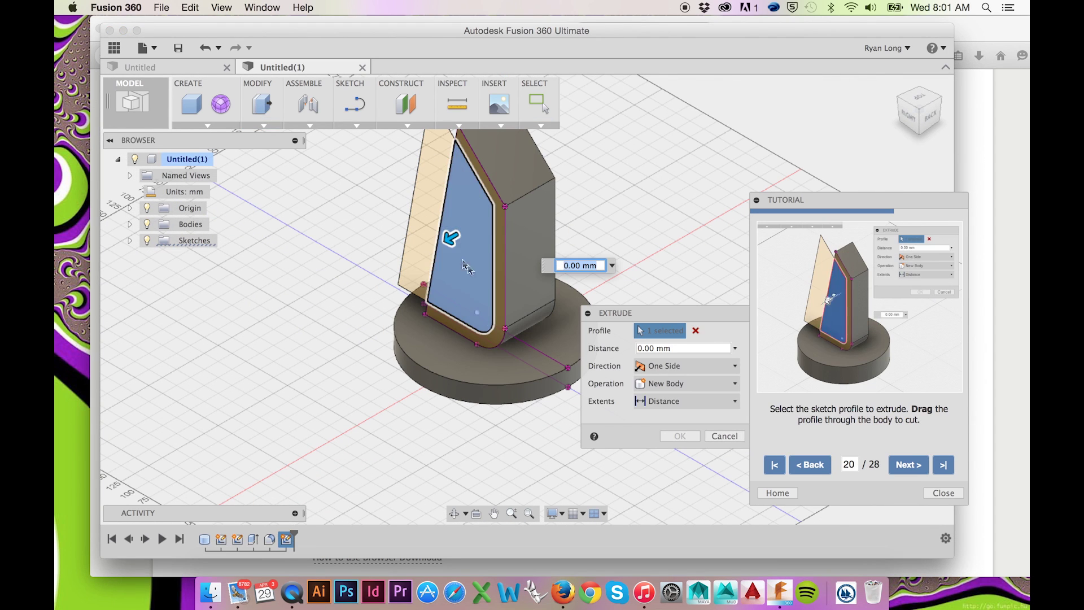
drag(450, 237, 539, 186)
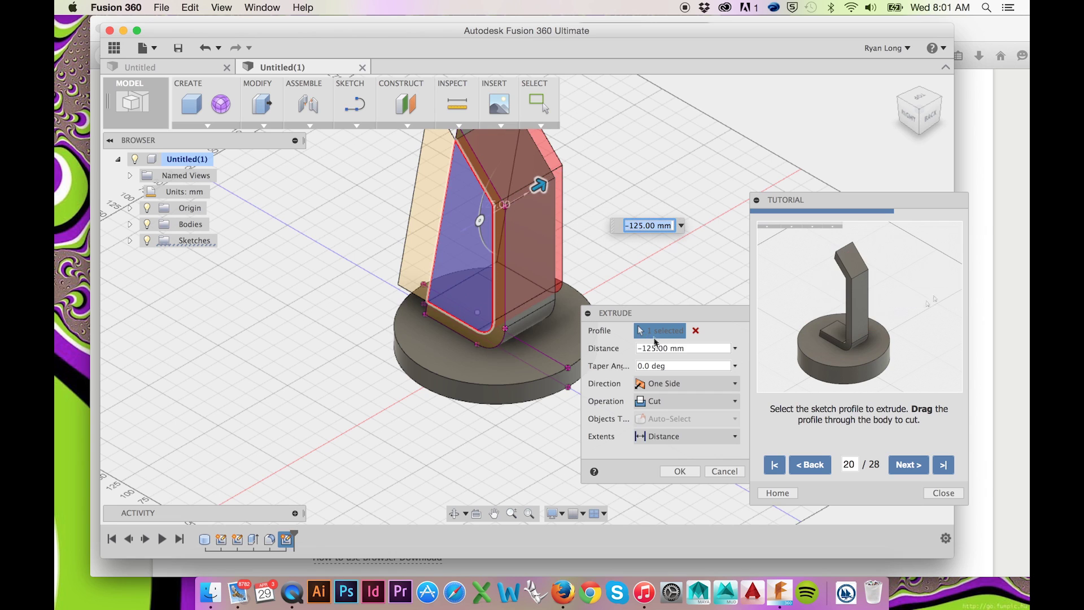
click(678, 472)
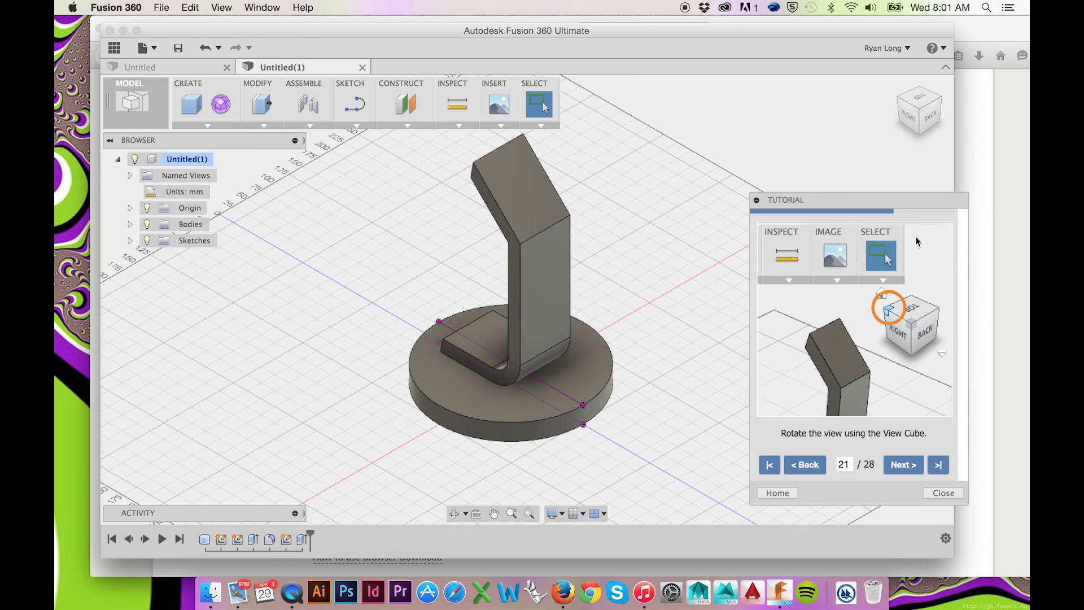
- Fillet the front edge of the arm's foot with a 4 mm radius
click(900, 101)
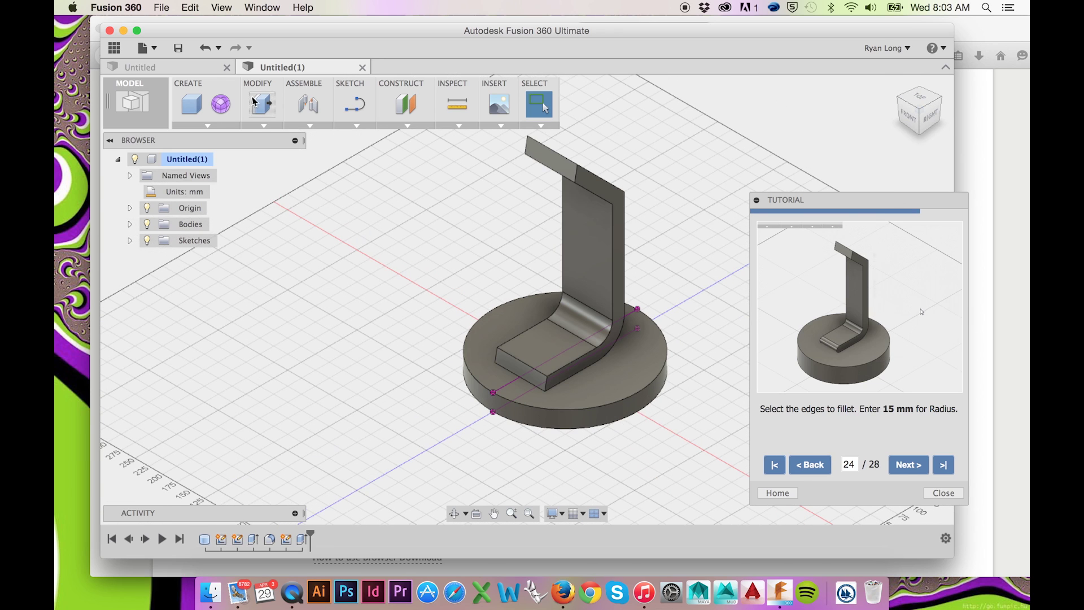
key(f)
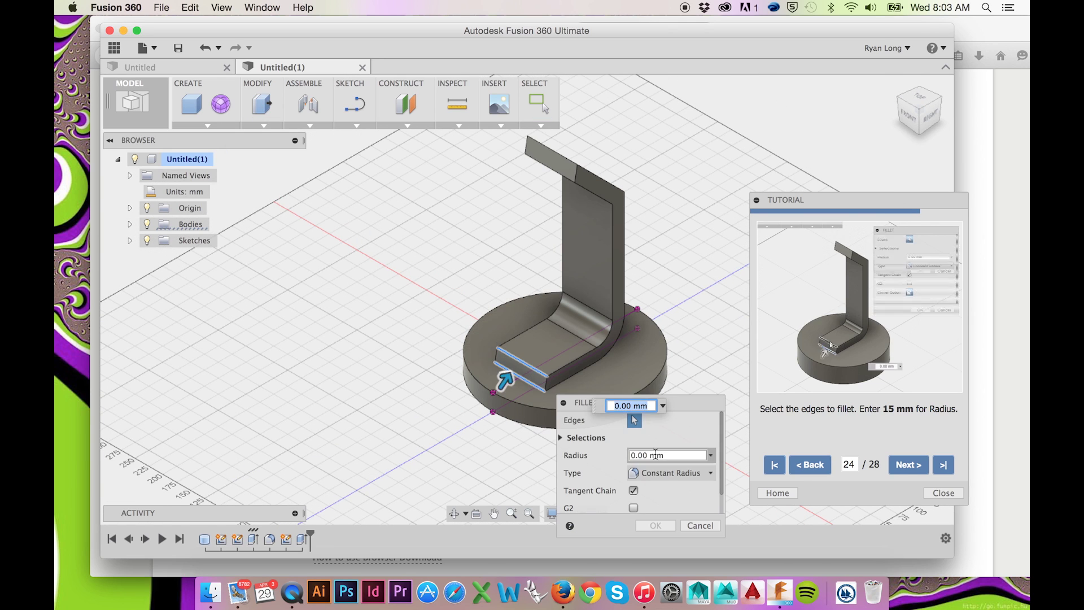
click(508, 373)
text(4)
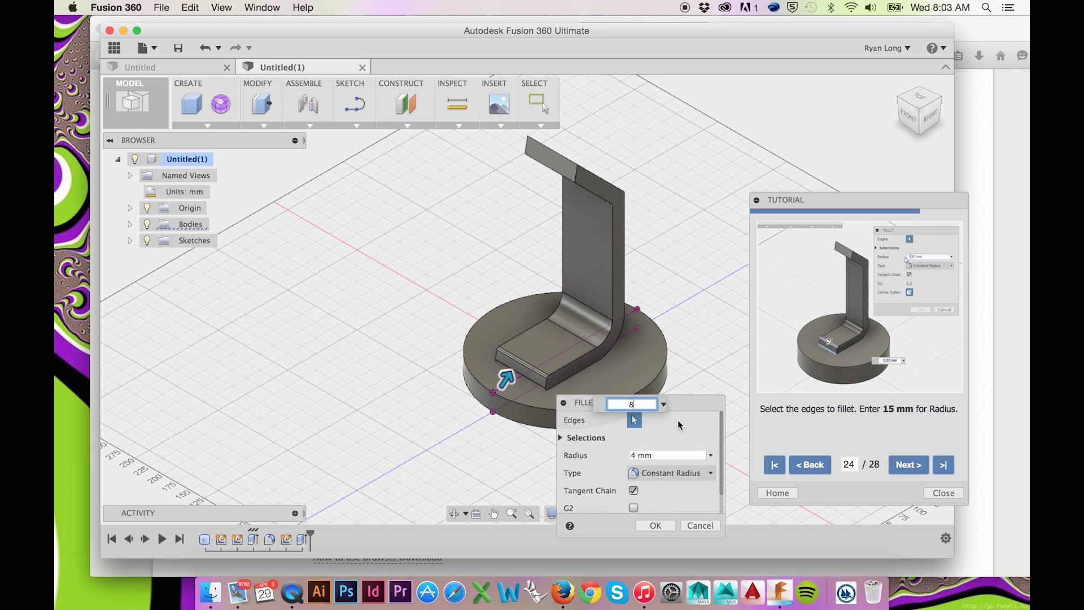
key(Return)
right_click(700, 346)
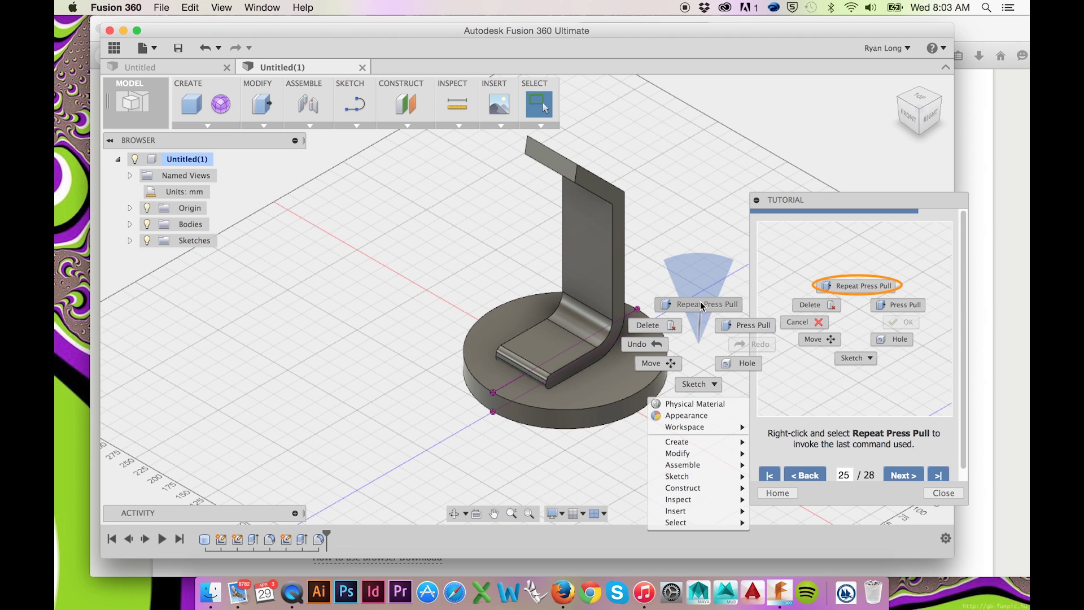
- Round the arm's top edge with a fillet
click(702, 305)
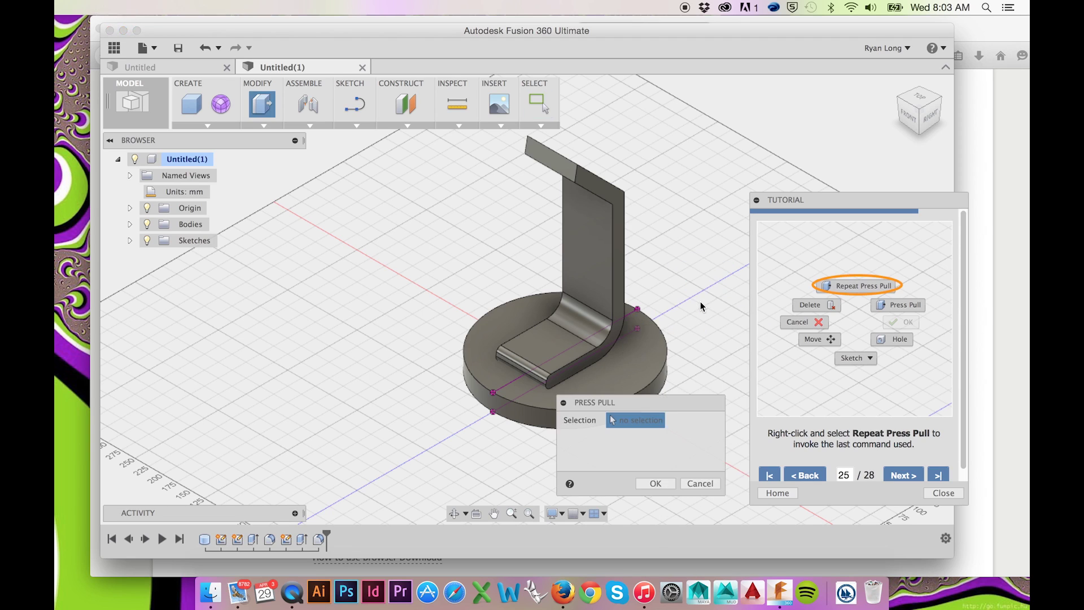
click(915, 477)
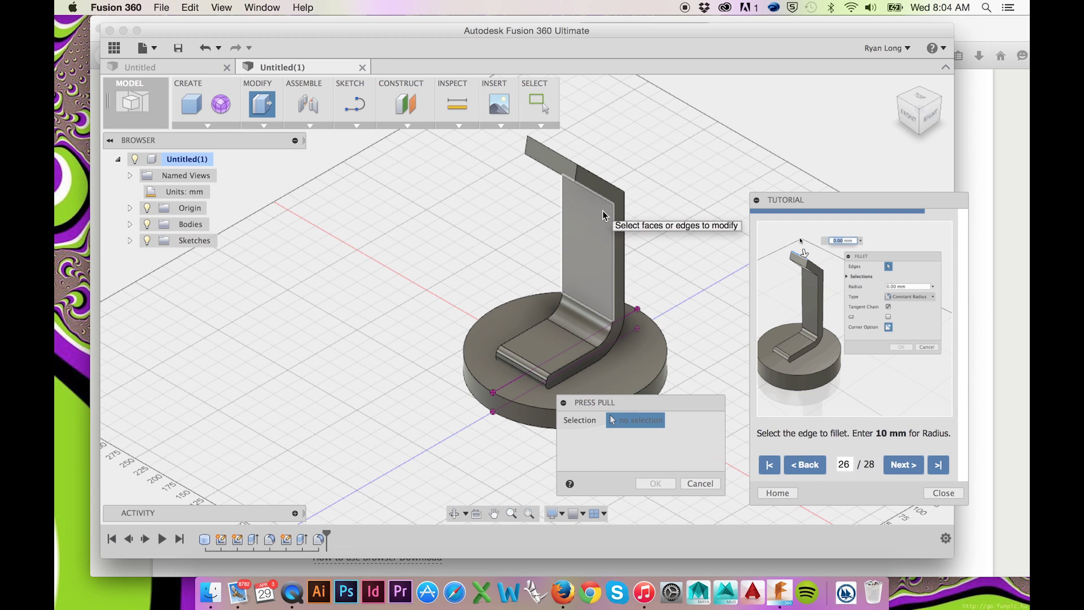
click(565, 157)
click(565, 157)
key(f)
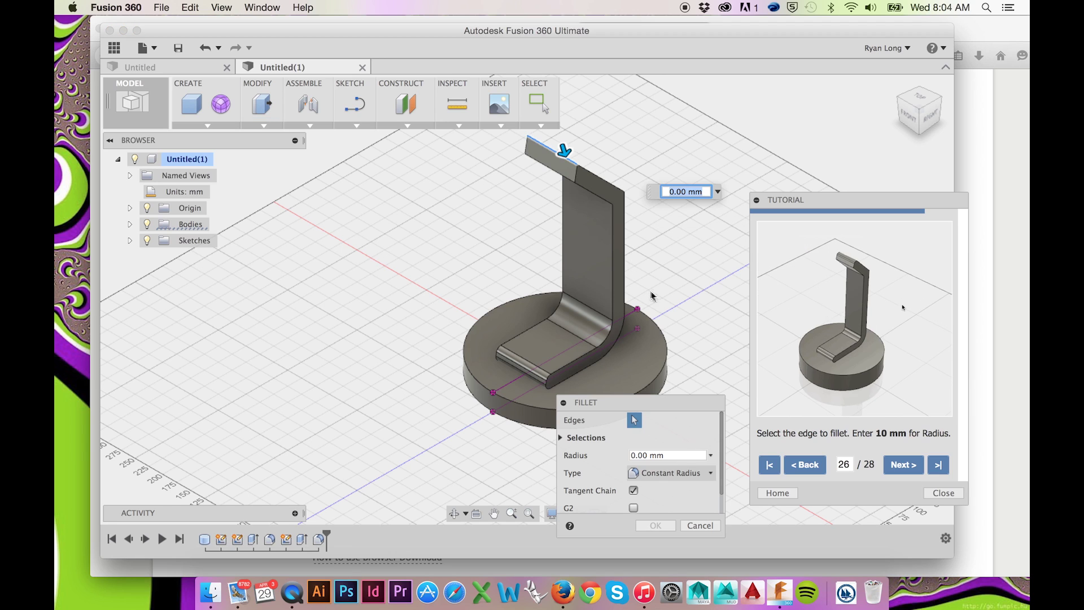
key(Return)
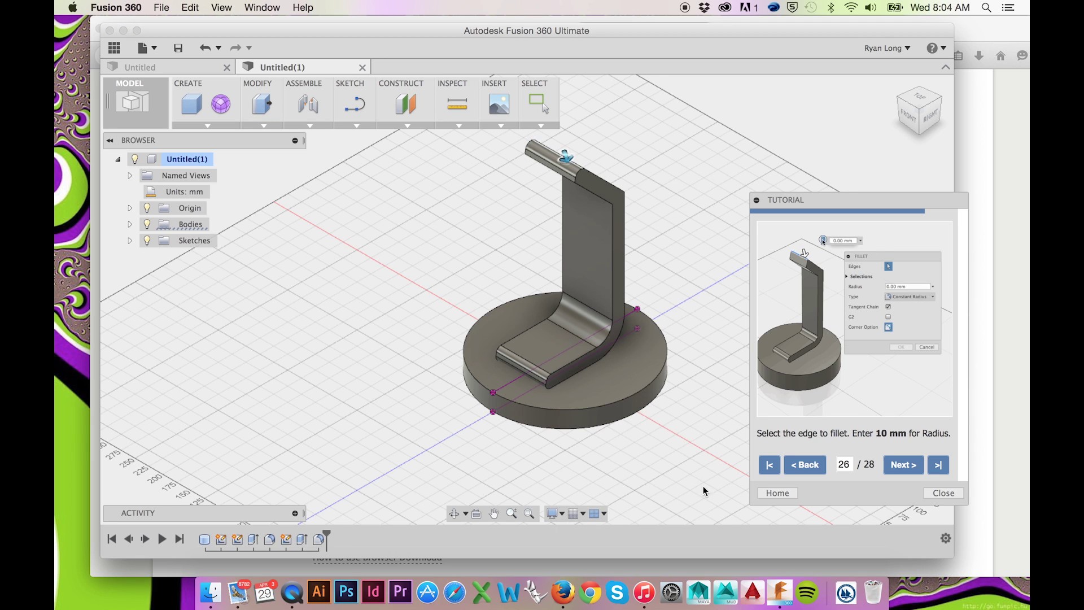
- Enter a 30 mm fillet radius on the round base's top edge
click(907, 465)
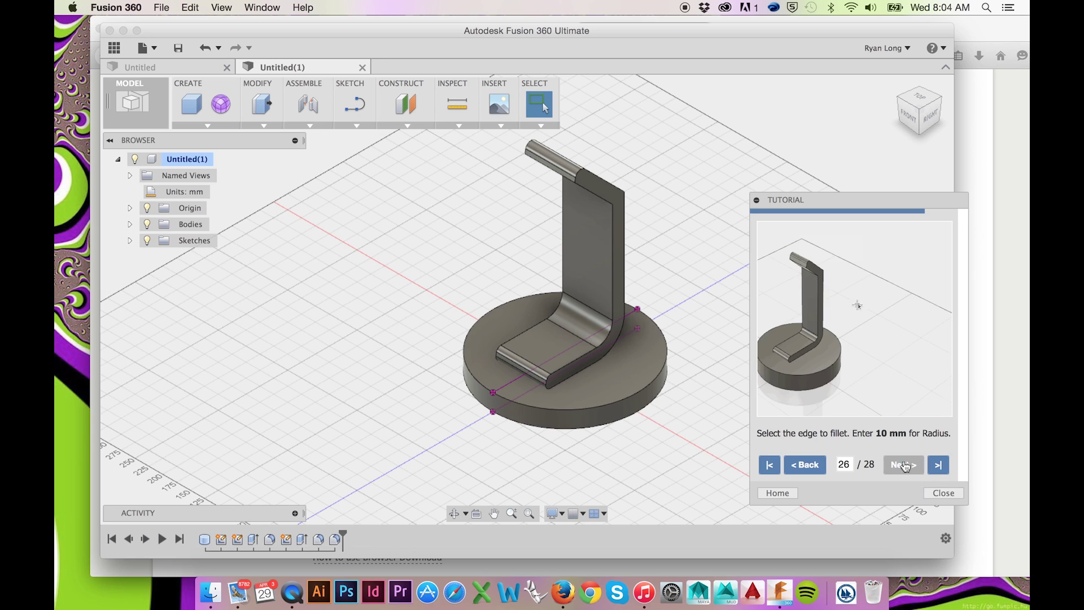
right_click(668, 446)
click(670, 418)
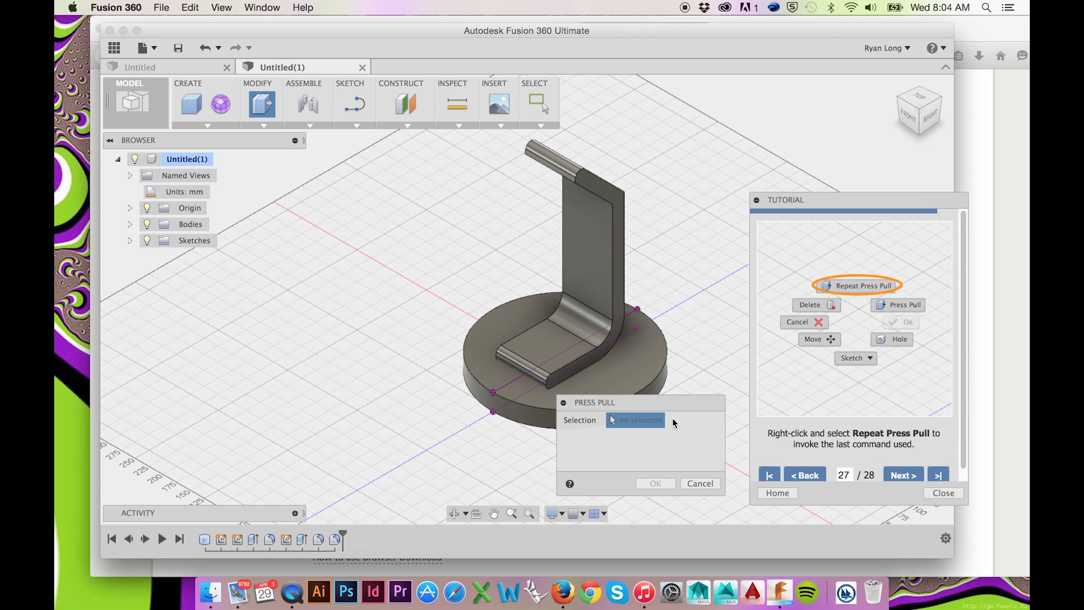
click(912, 480)
click(910, 480)
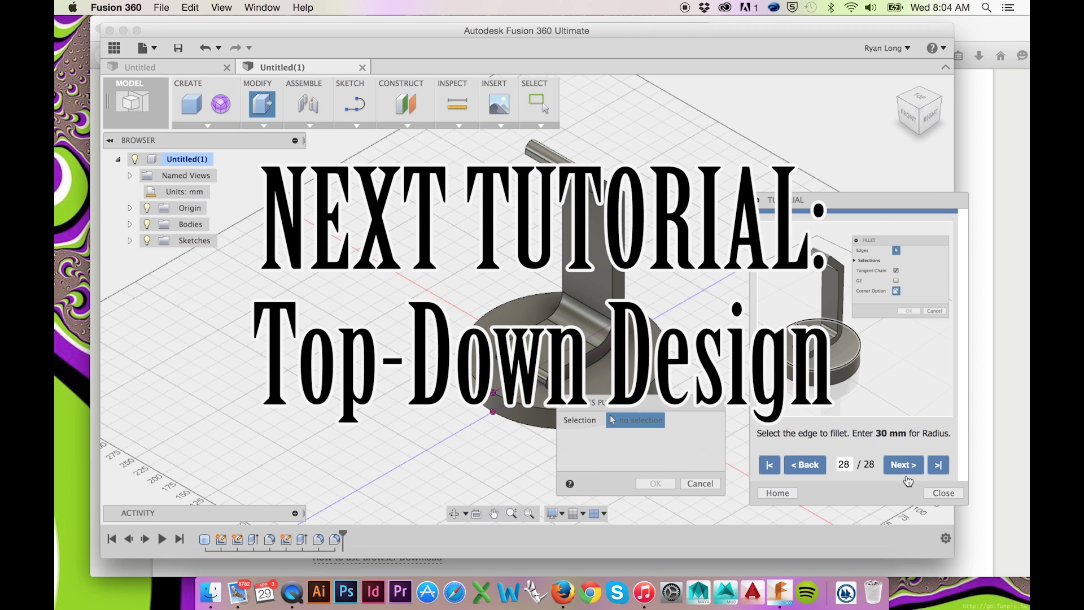
click(519, 408)
key(Escape)
click(518, 408)
key(f)
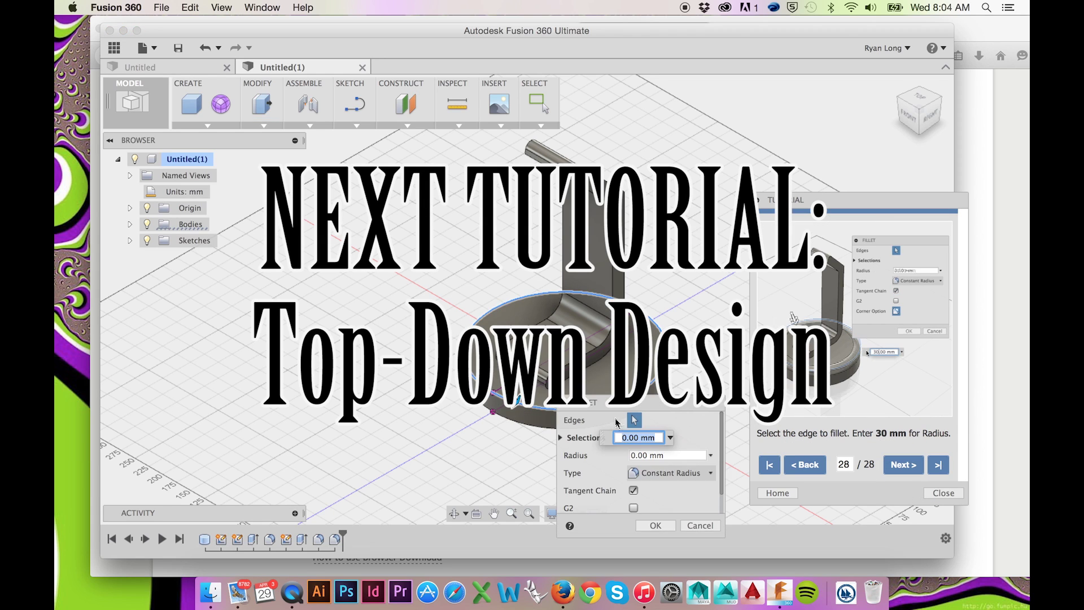
text(30)
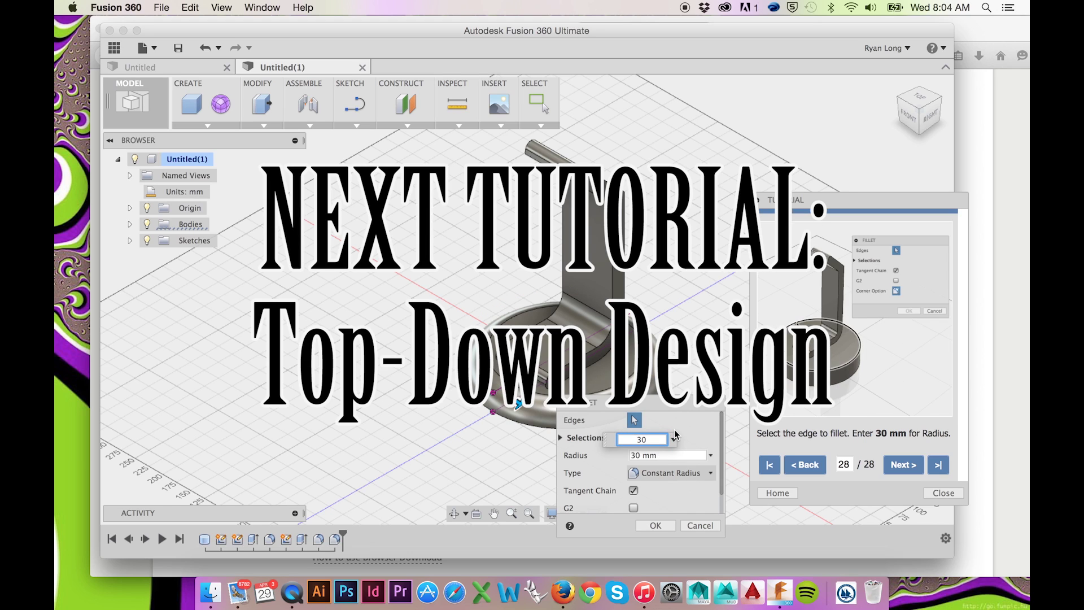